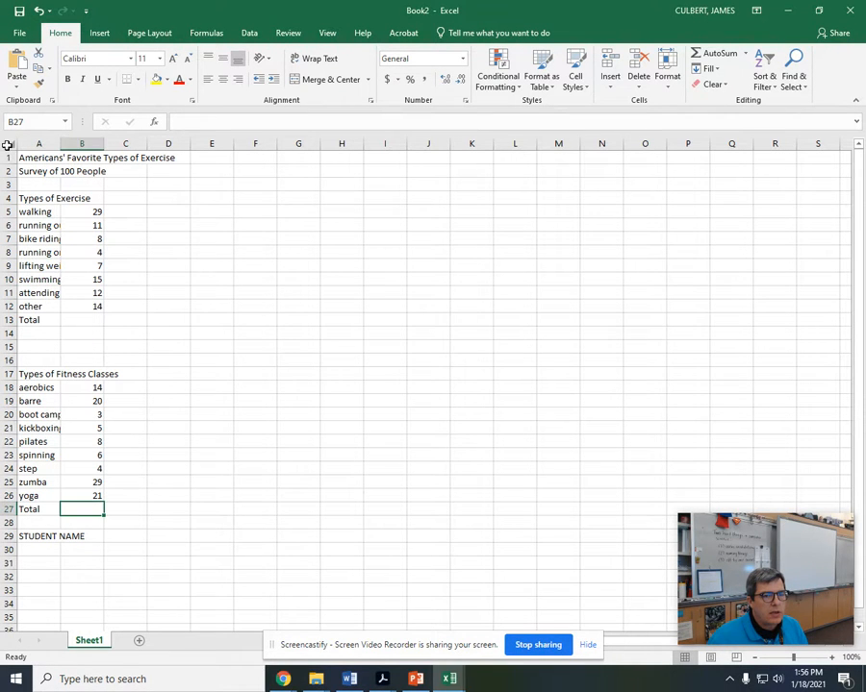
# Step: AutoFit the column widths of the whole sheet and widen column B slightly
pyautogui.click(9, 145)
pyautogui.click(54, 197)
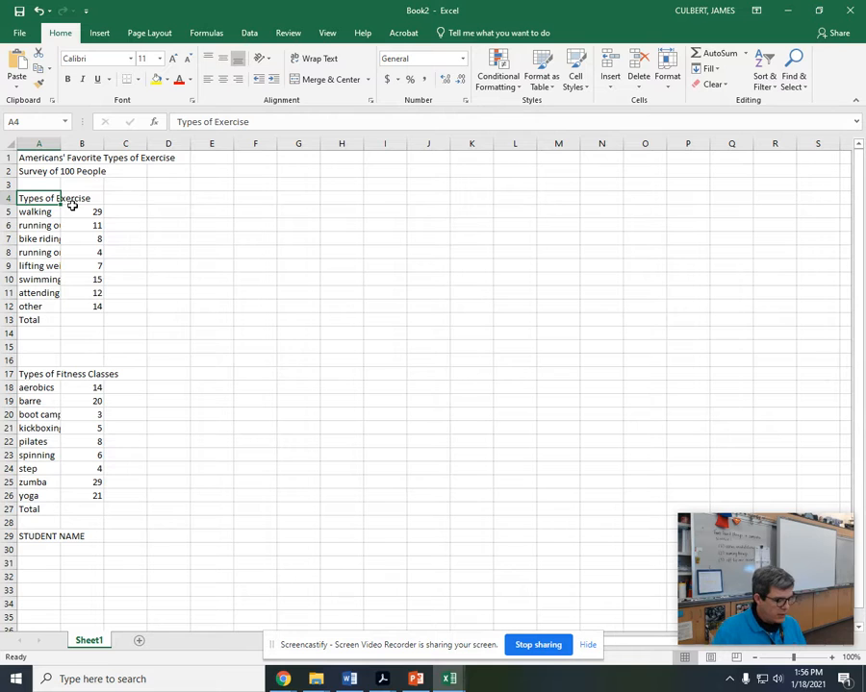
pyautogui.hotkey('ctrl', 'a')
pyautogui.click(403, 281)
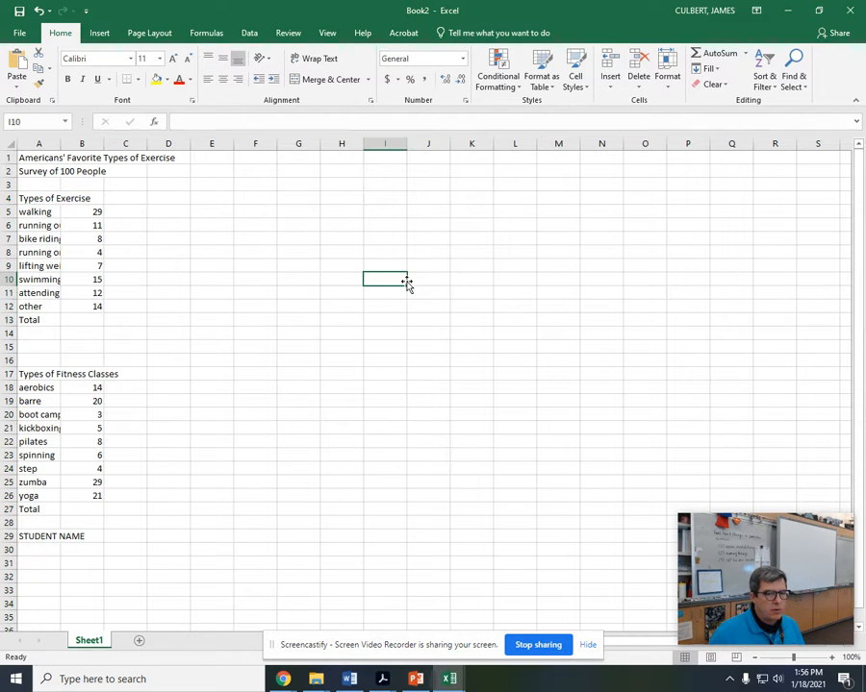
pyautogui.hotkey('ctrl', 'a')
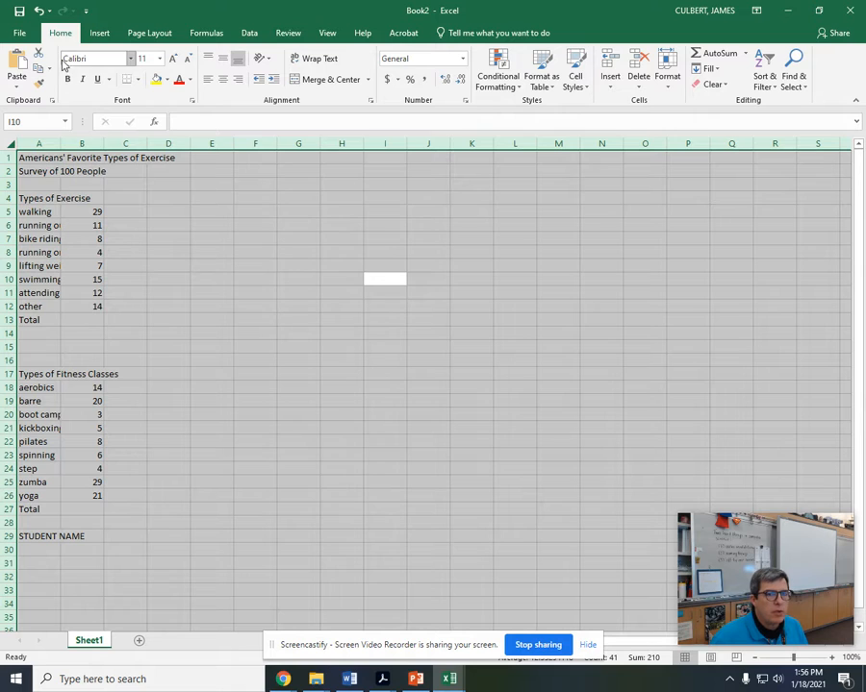
pyautogui.click(666, 77)
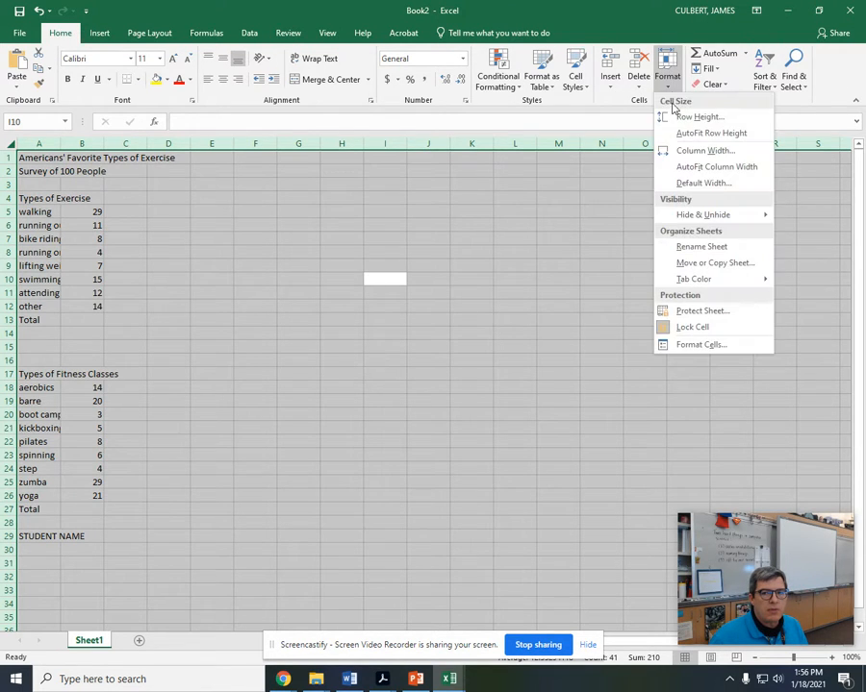
pyautogui.click(676, 168)
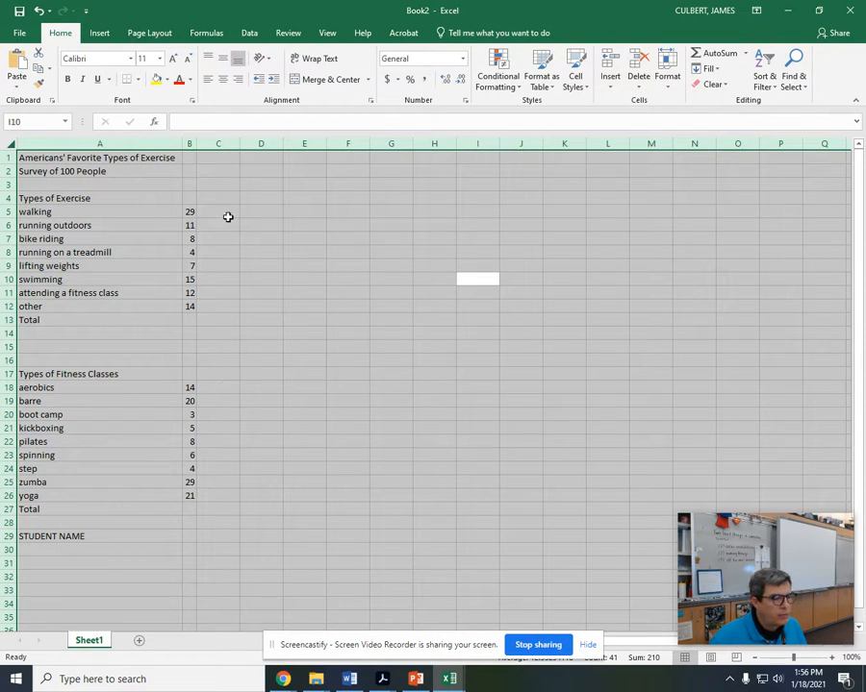
pyautogui.click(202, 170)
pyautogui.moveTo(193, 142); pyautogui.dragTo(214, 143)
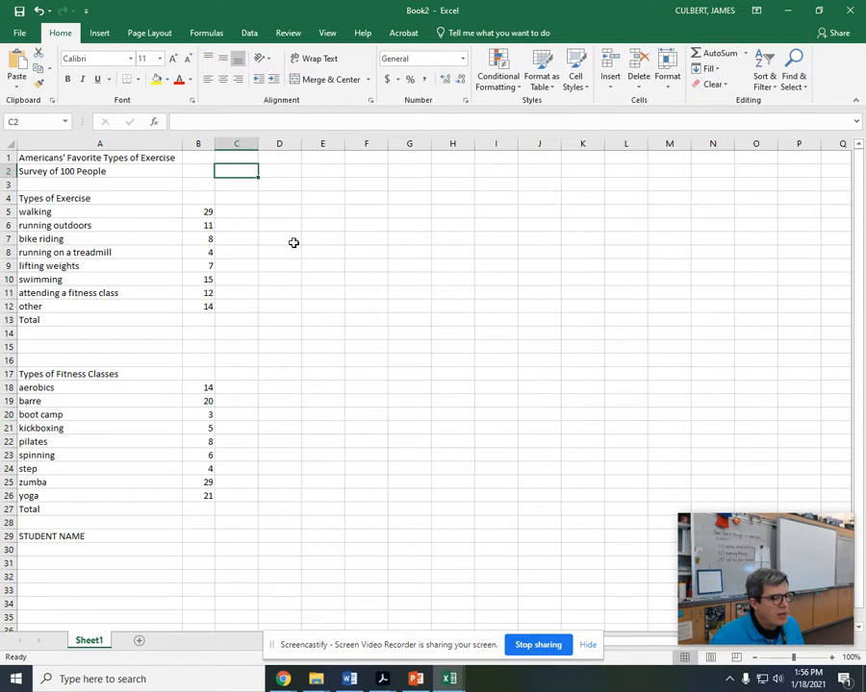
# Step: Set the title "Americans' Favorite Types of Exercise" in A1 to font size 12 and bold
pyautogui.click(83, 161)
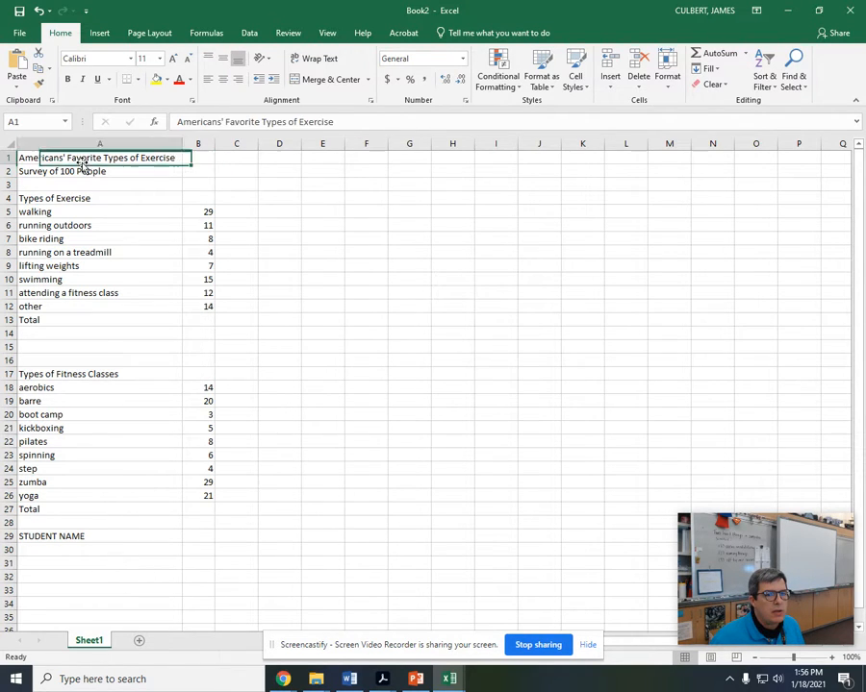
pyautogui.click(148, 60)
pyautogui.write('12')
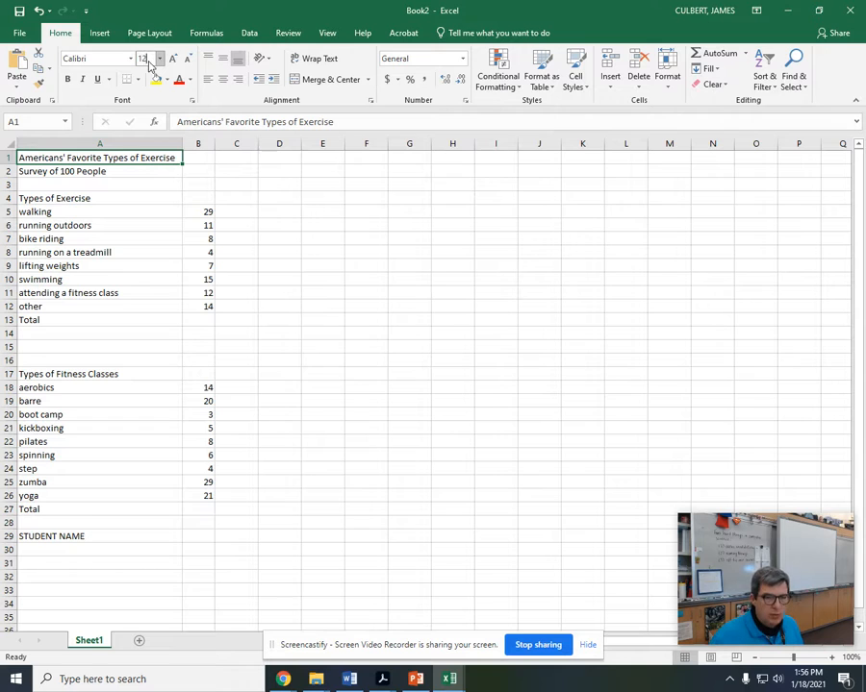
pyautogui.press('Return')
pyautogui.click(66, 80)
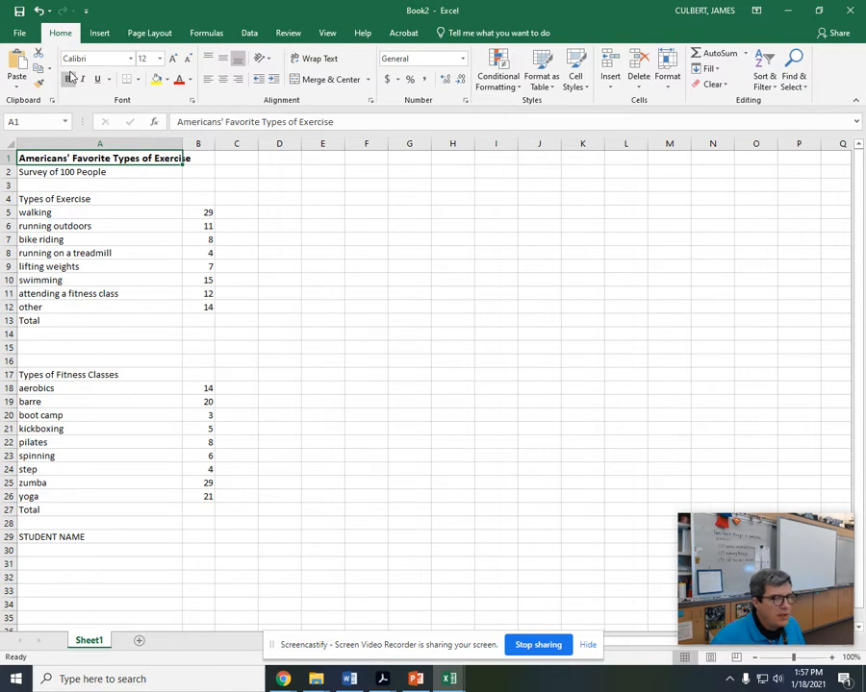
# Step: Set the subtitle "Survey of 100 People" in A2 to font size 12
pyautogui.click(61, 170)
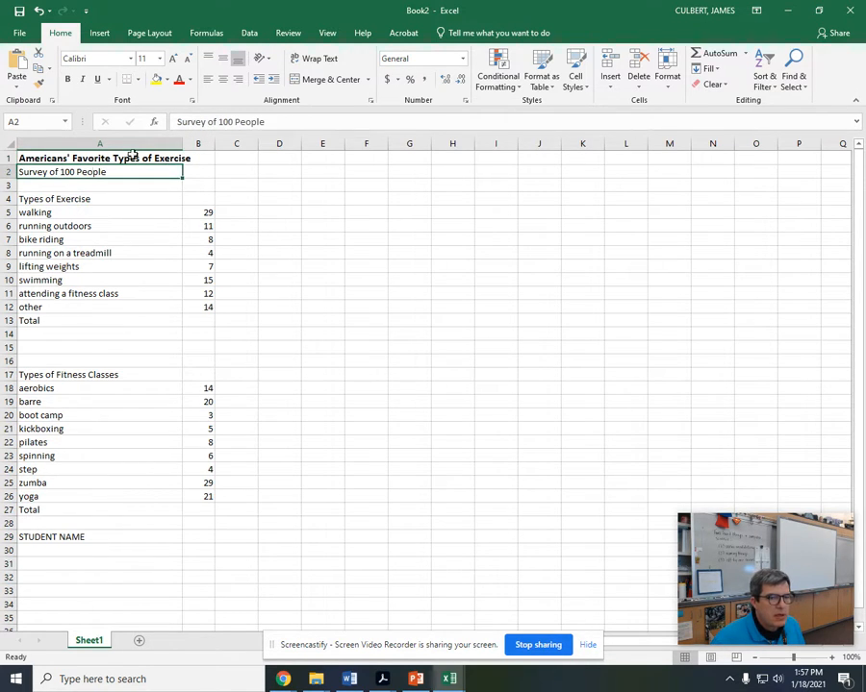
pyautogui.write('12')
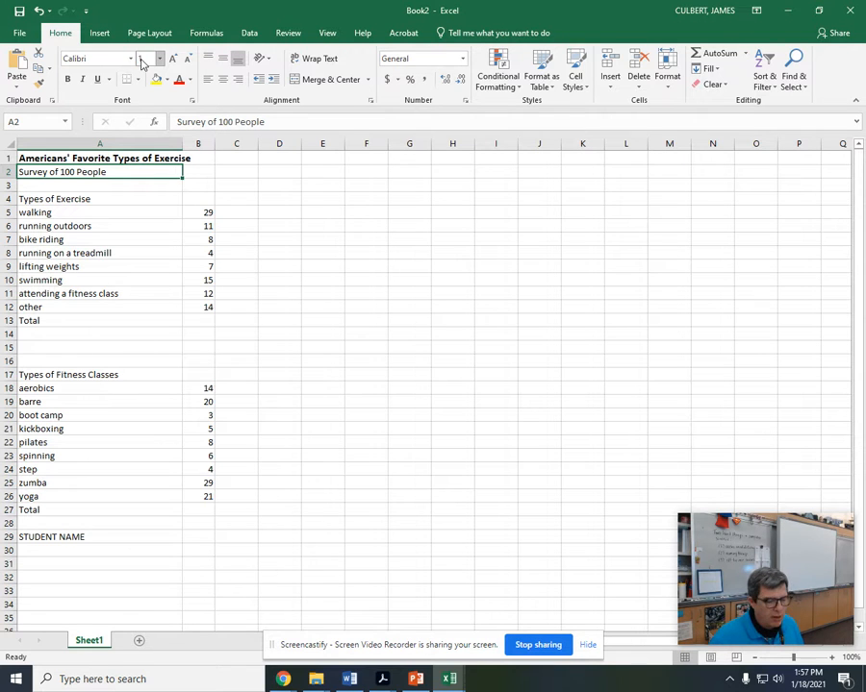
pyautogui.press('Return')
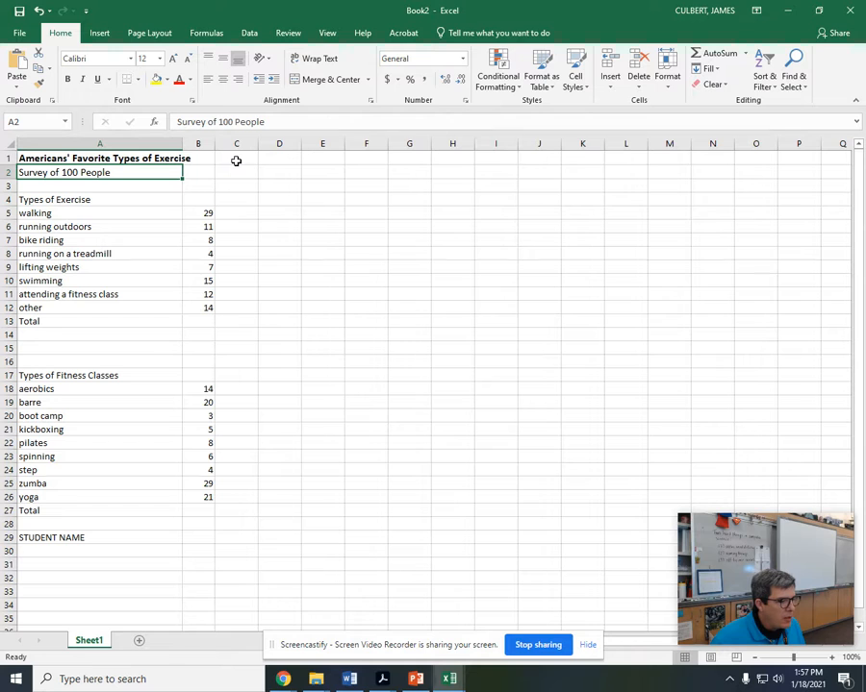
# Step: Merge and center the title across A1:B1 and the subtitle across A2:B2 as separate rows
pyautogui.click(153, 158)
pyautogui.moveTo(186, 157)
pyautogui.mouseDown()
pyautogui.moveTo(158, 171)
pyautogui.moveTo(195, 171)
pyautogui.mouseUp()
pyautogui.click(317, 79)
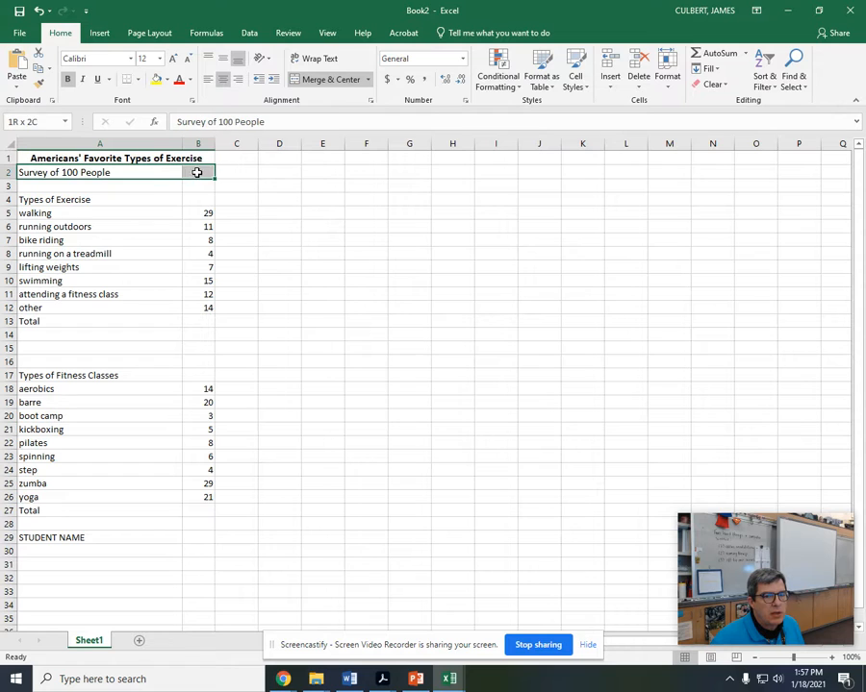
pyautogui.click(305, 82)
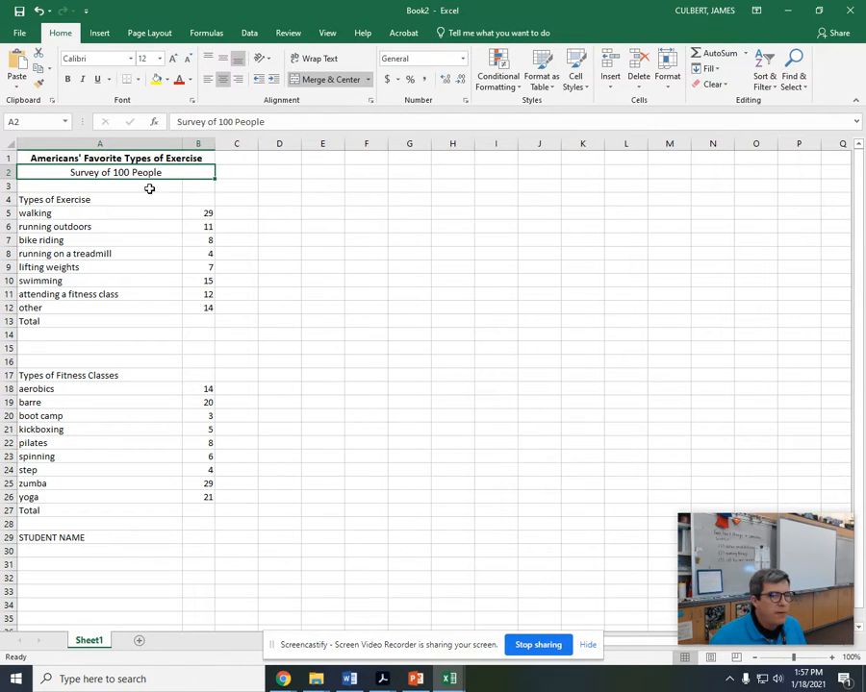
# Step: Jump to cell B13 by entering its cell reference
pyautogui.click(208, 321)
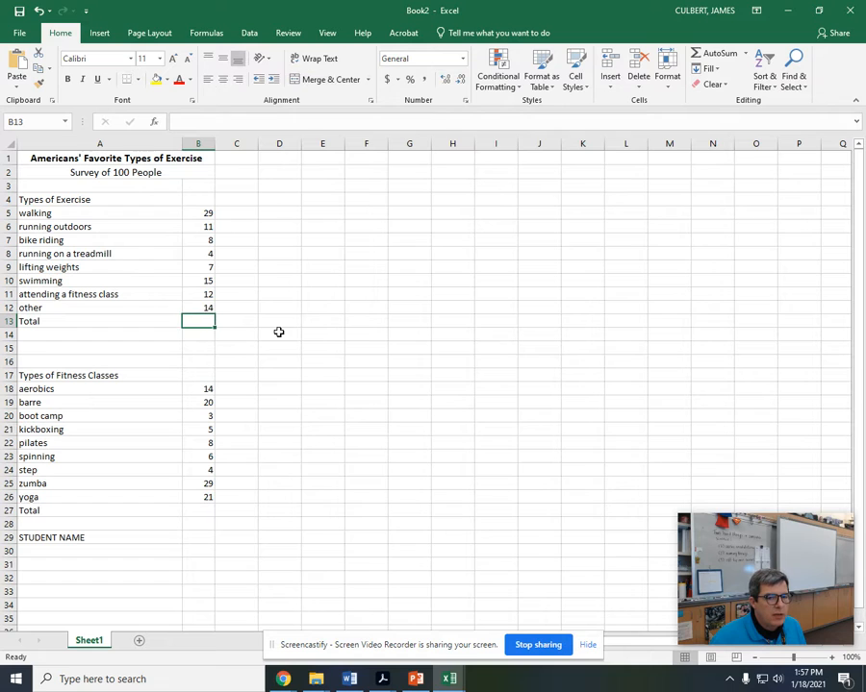
pyautogui.click(450, 306)
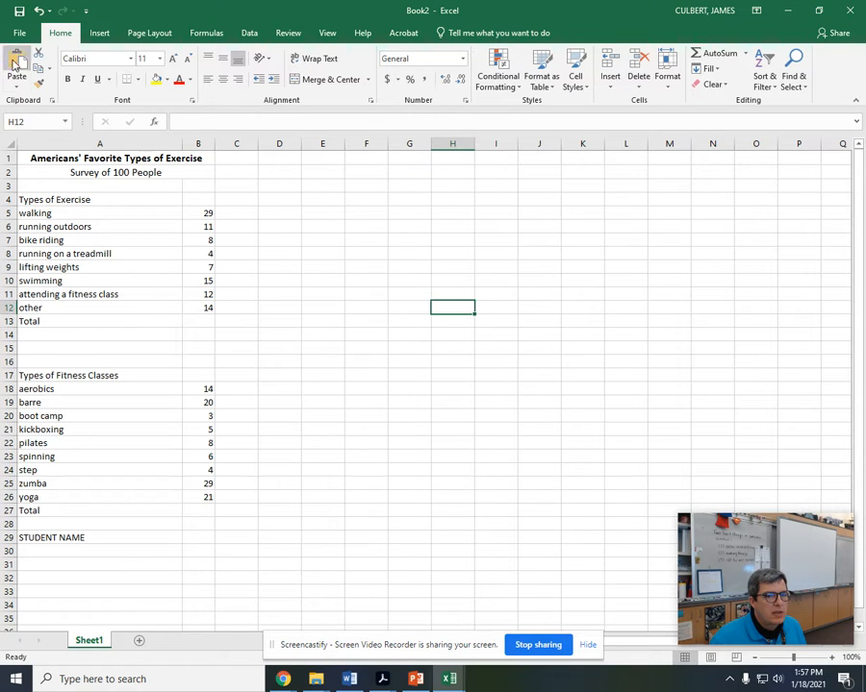
pyautogui.click(37, 122)
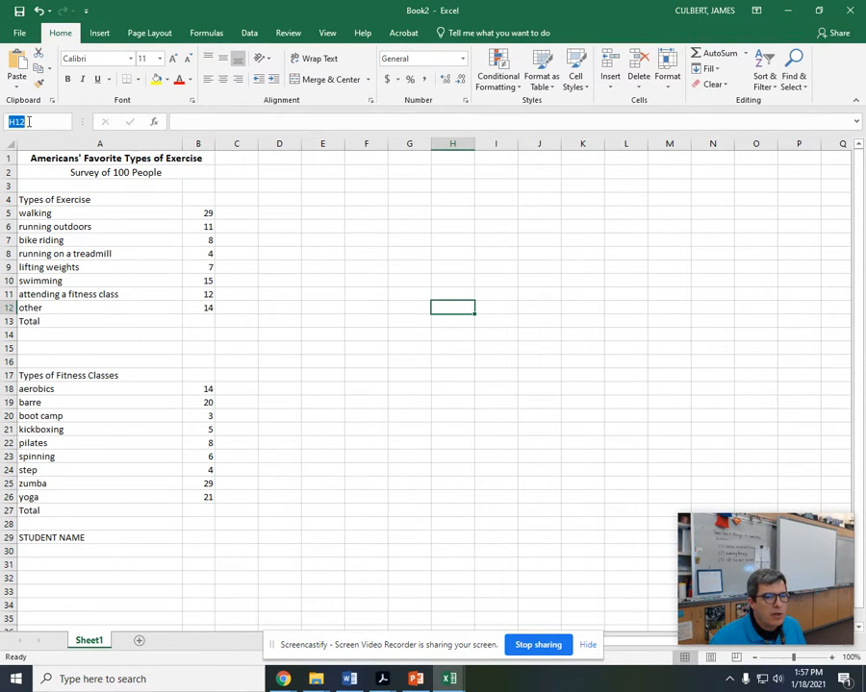
pyautogui.write('b134')
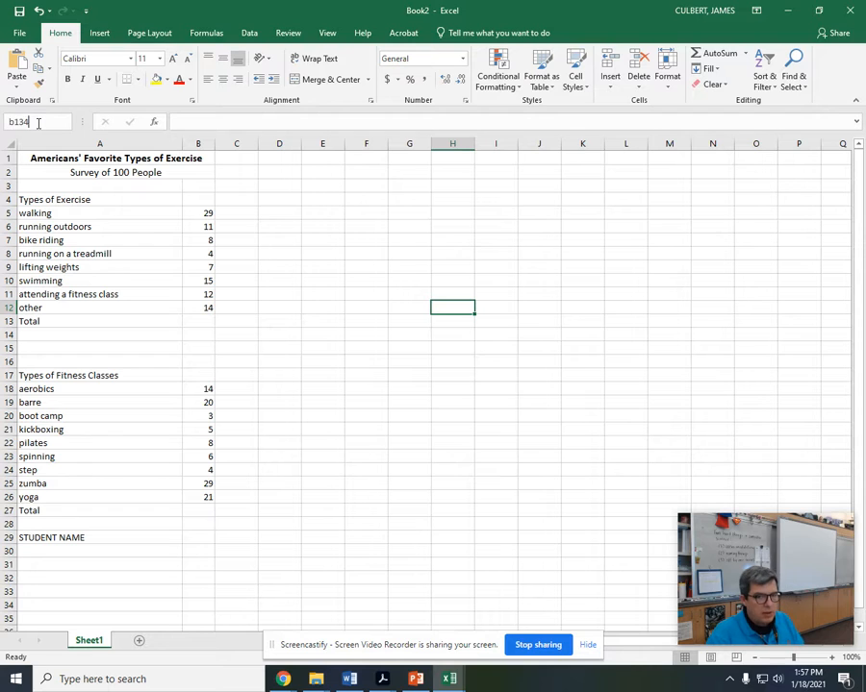
pyautogui.press('Return')
pyautogui.click(38, 122)
pyautogui.write('b13')
pyautogui.press('Return')
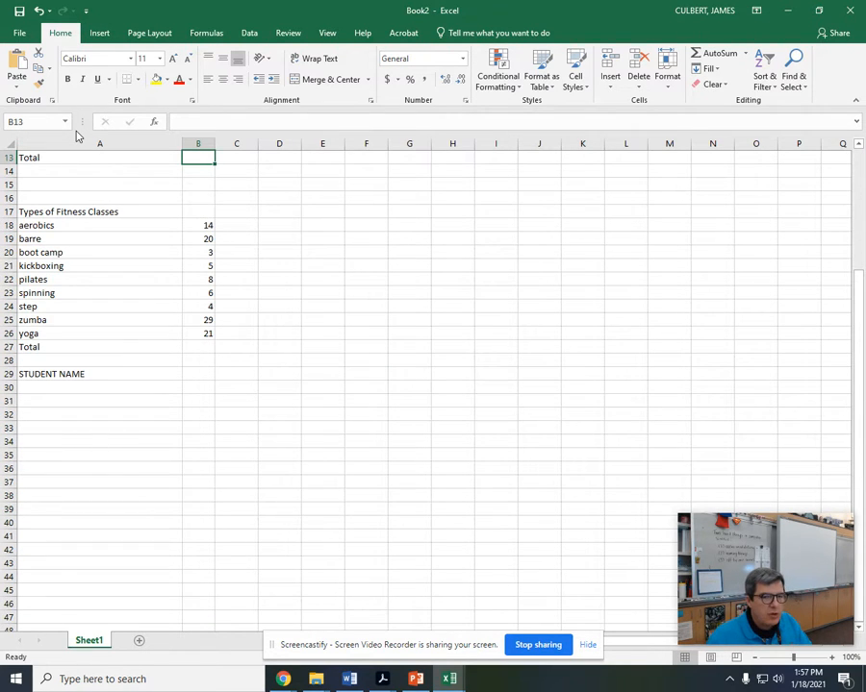
# Step: Go to cell B13 with the Go To command and total the exercise counts with =sum(b5:b12)
pyautogui.press('Down')
pyautogui.click(333, 236)
pyautogui.press('F5')
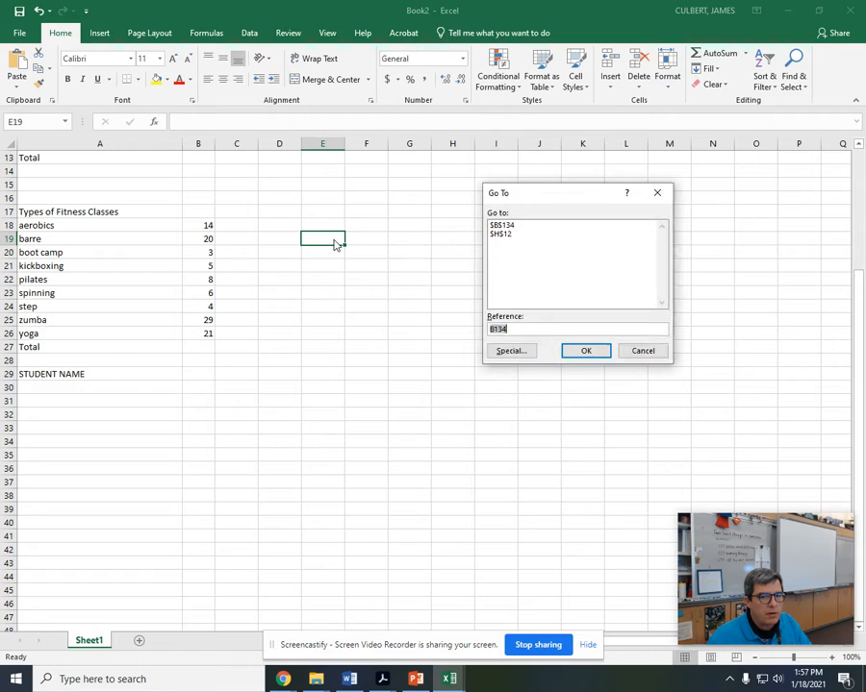
pyautogui.write('b')
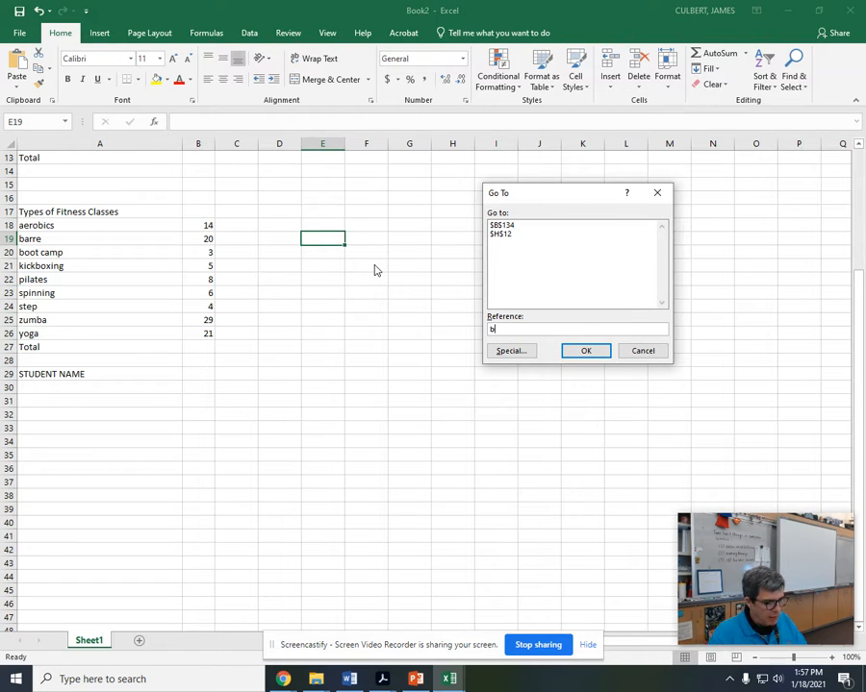
pyautogui.write('13')
pyautogui.press('Return')
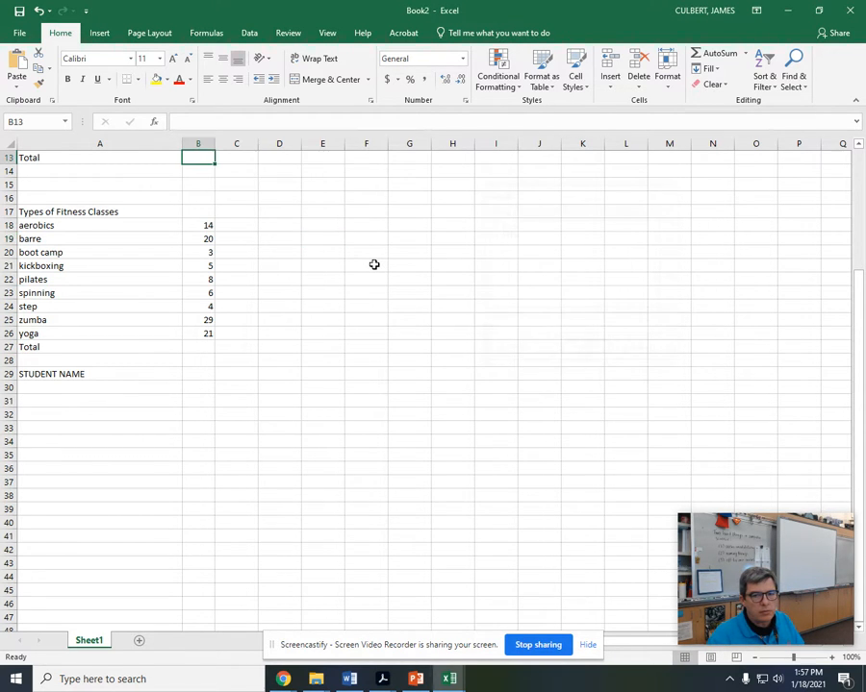
pyautogui.scroll(4, 374, 264)
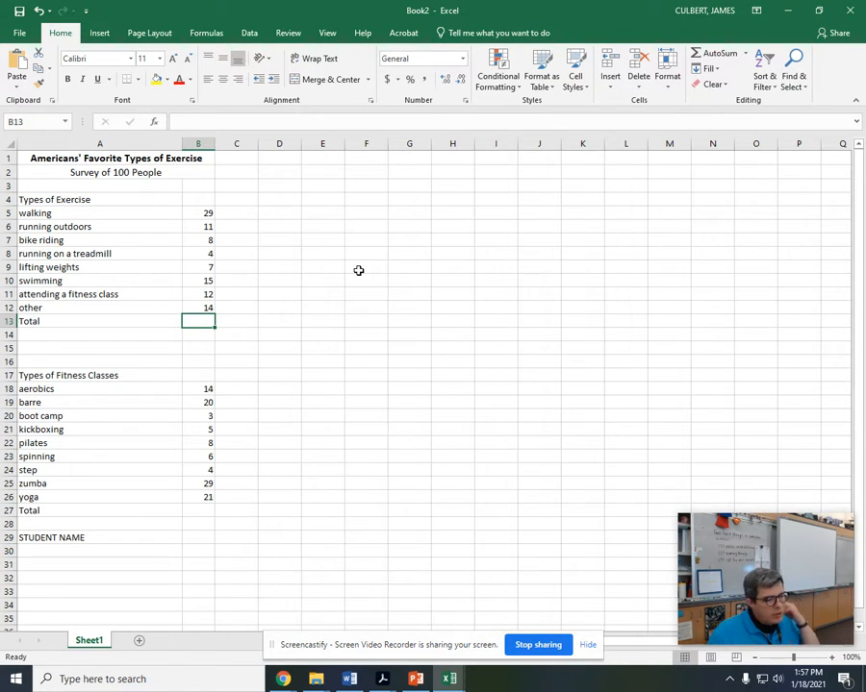
pyautogui.write('=s')
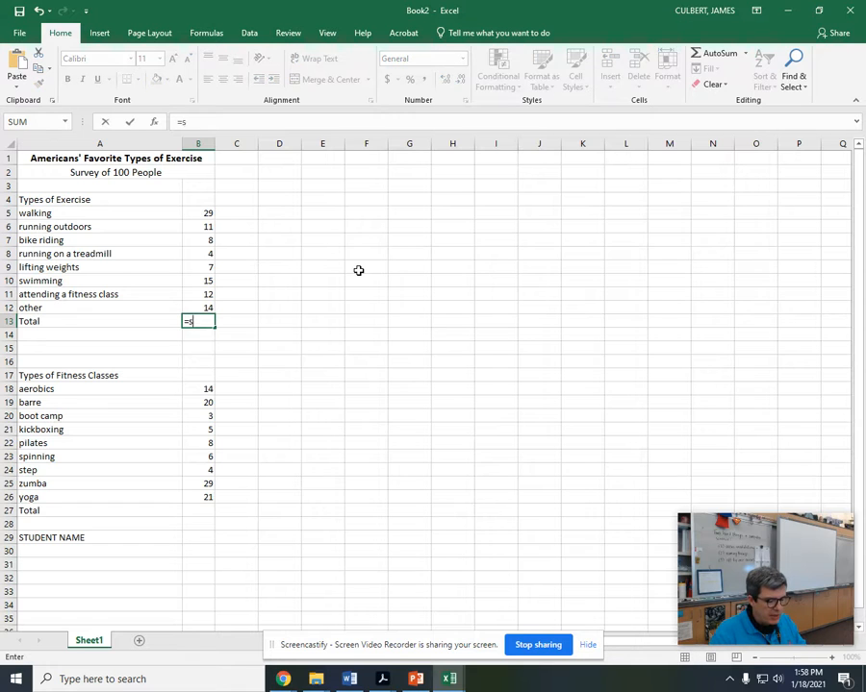
pyautogui.write('um(b5:b12')
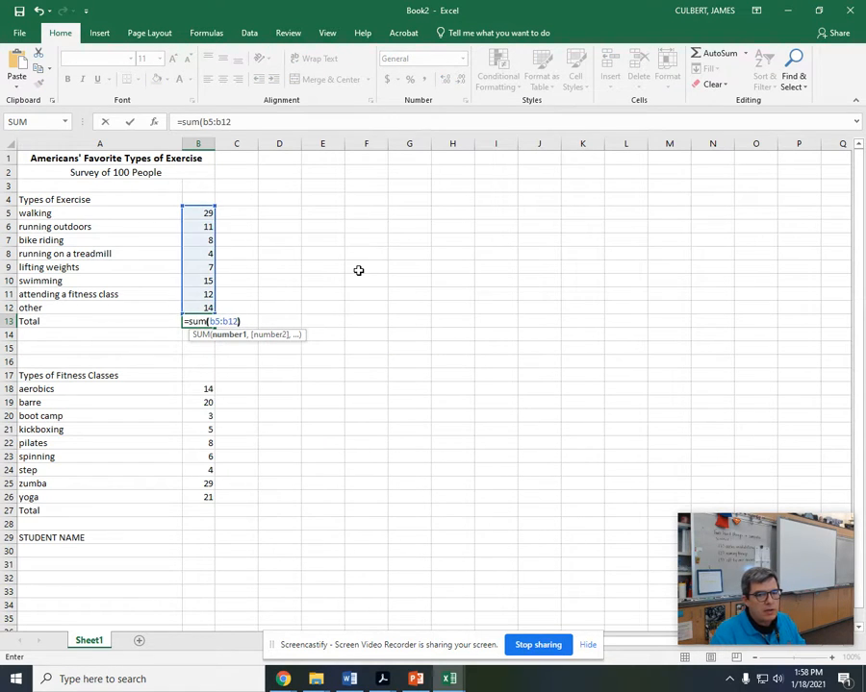
pyautogui.write(')')
pyautogui.press('Return')
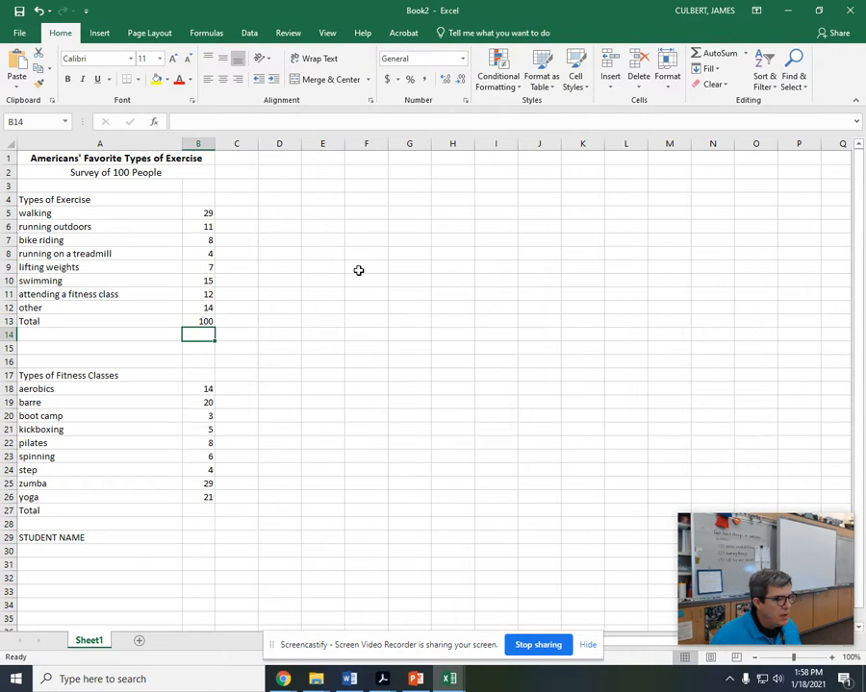
# Step: Total the fitness class counts in cell B27 with the formula =sum(b18:b26)
pyautogui.press('Down')
pyautogui.press('Down')
pyautogui.press('Down')
pyautogui.press('Down')
pyautogui.press('Down')
pyautogui.press('Down')
pyautogui.press('Down')
pyautogui.press('Down')
pyautogui.press('Down')
pyautogui.press('Down')
pyautogui.press('Down')
pyautogui.press('Down')
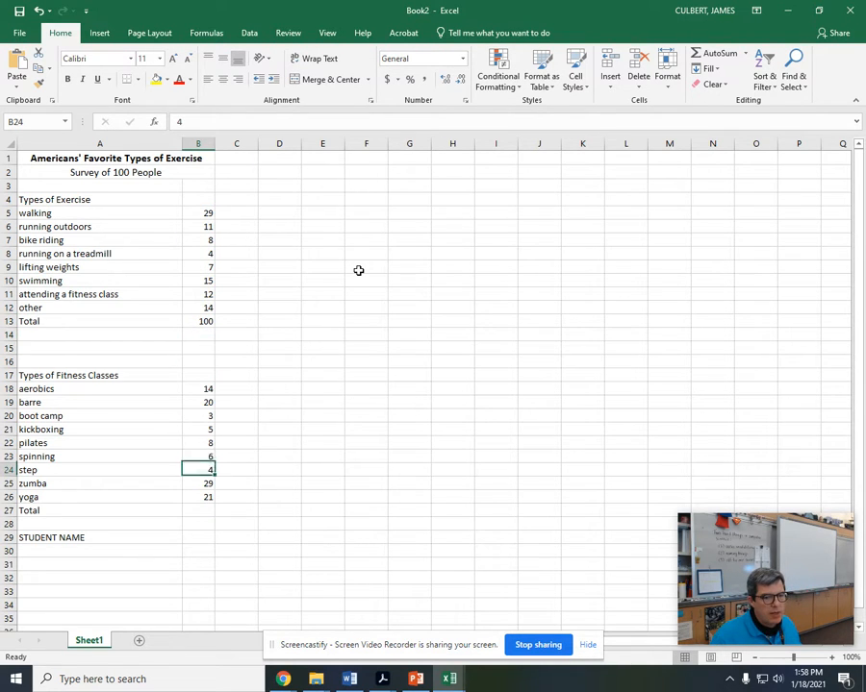
pyautogui.press('Down')
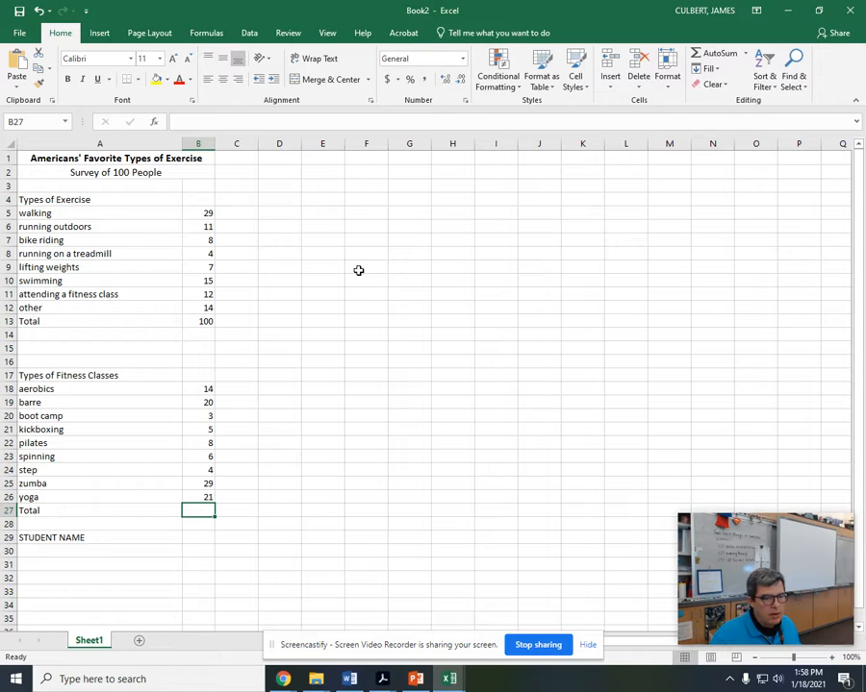
pyautogui.write('=sum(')
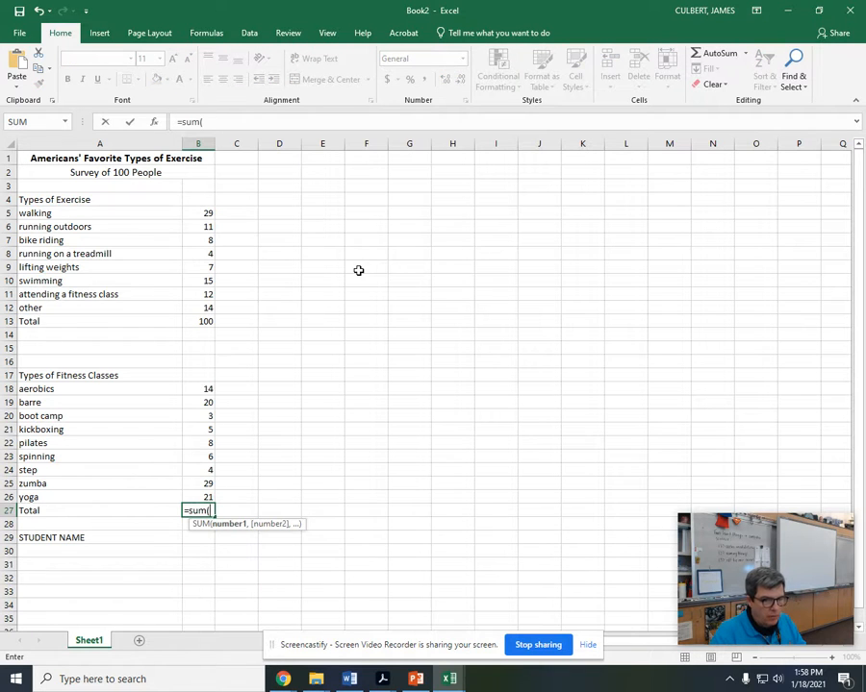
pyautogui.write('b18')
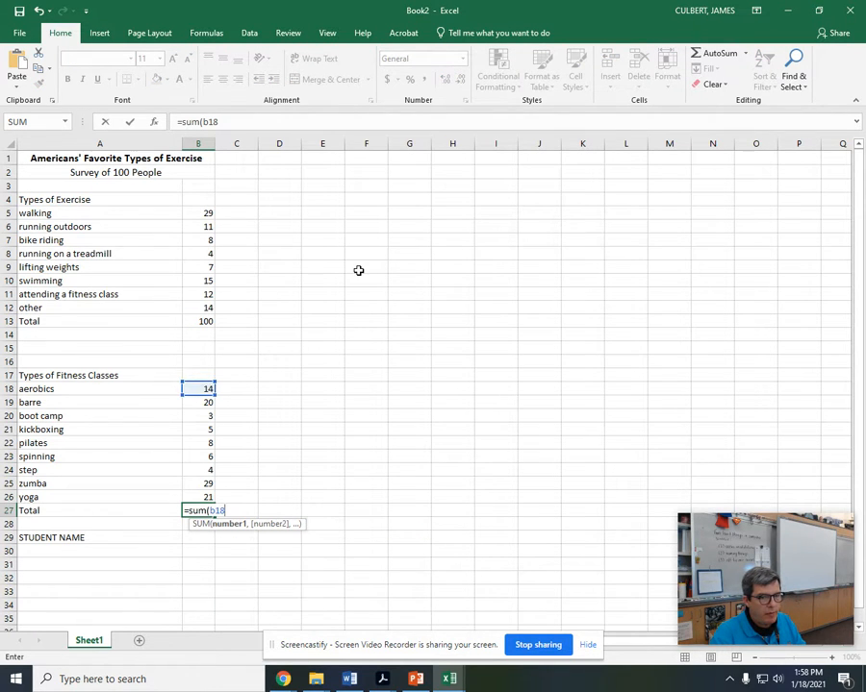
pyautogui.write(':b26')
pyautogui.press('Return')
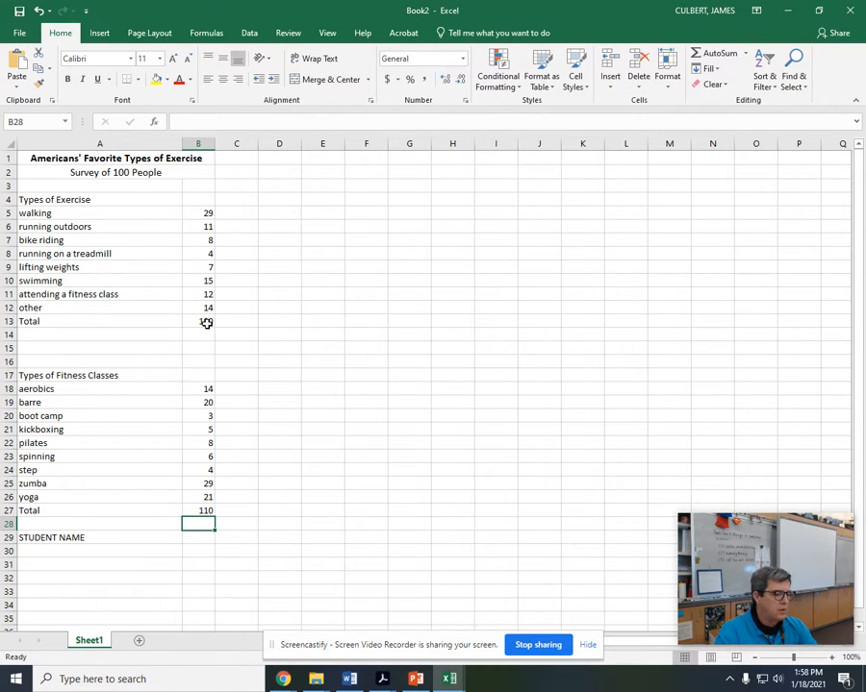
# Step: Select the exercise types and their counts in A5:B12
pyautogui.click(205, 389)
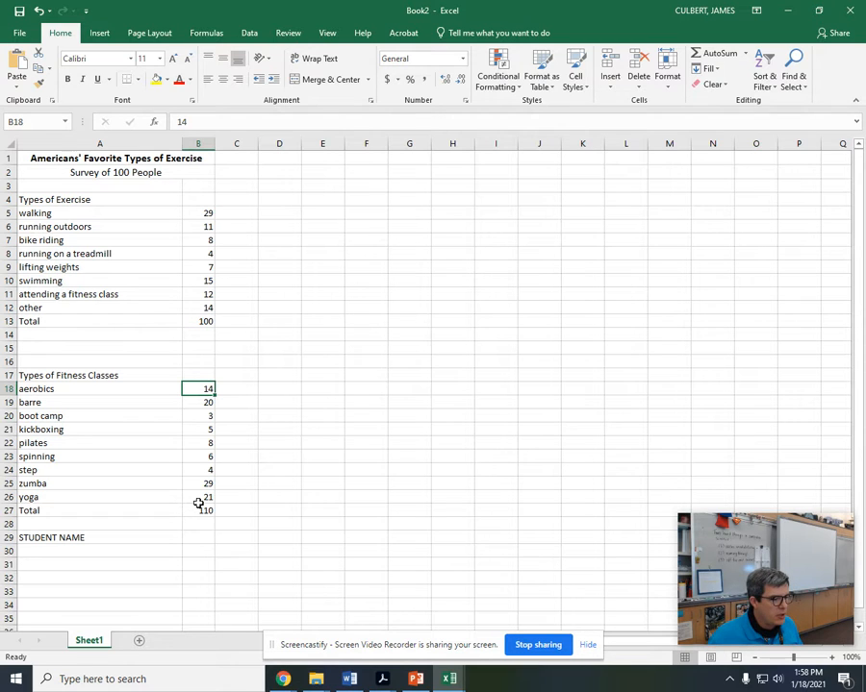
pyautogui.click(50, 214)
pyautogui.moveTo(50, 213); pyautogui.dragTo(194, 305)
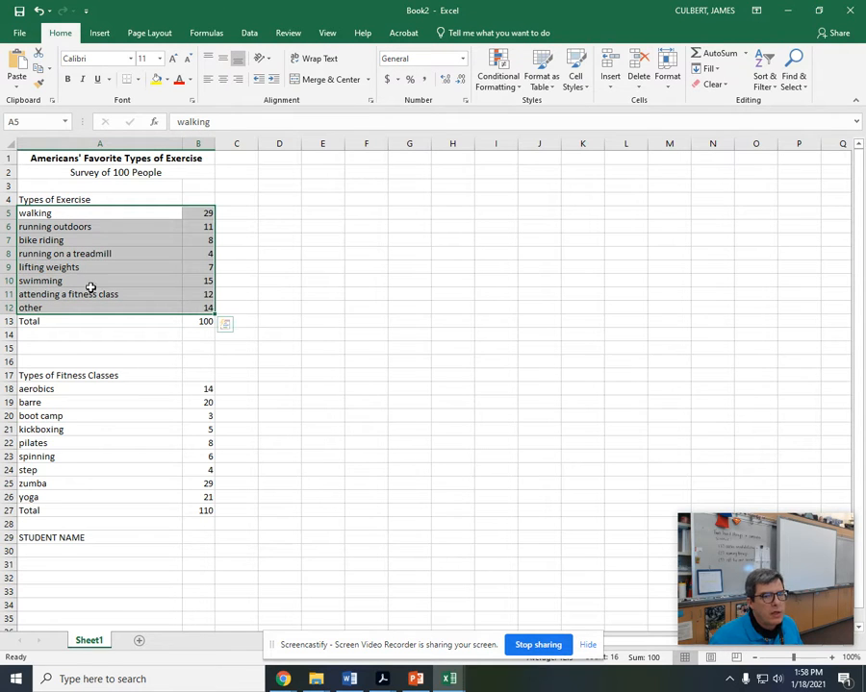
pyautogui.click(296, 198)
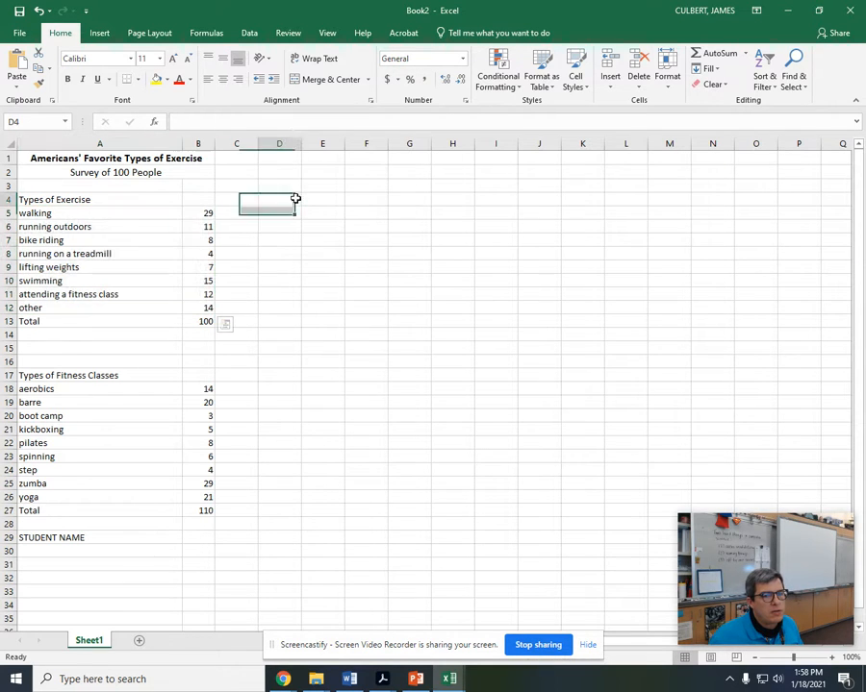
# Step: Select the range A5:B12 by its reference and insert a basic 2-D pie chart of the exercise types
pyautogui.click(39, 121)
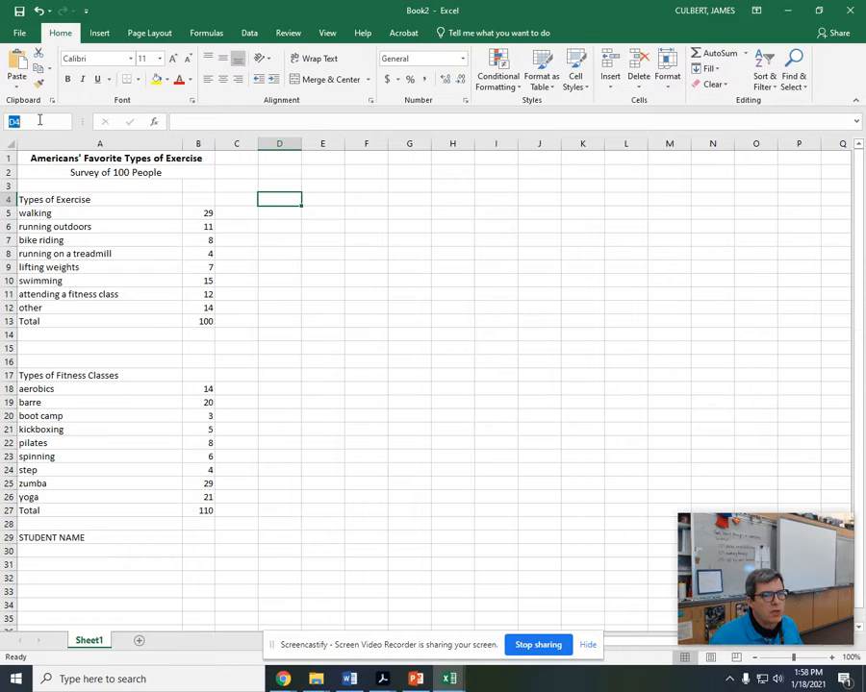
pyautogui.write('a5:b12')
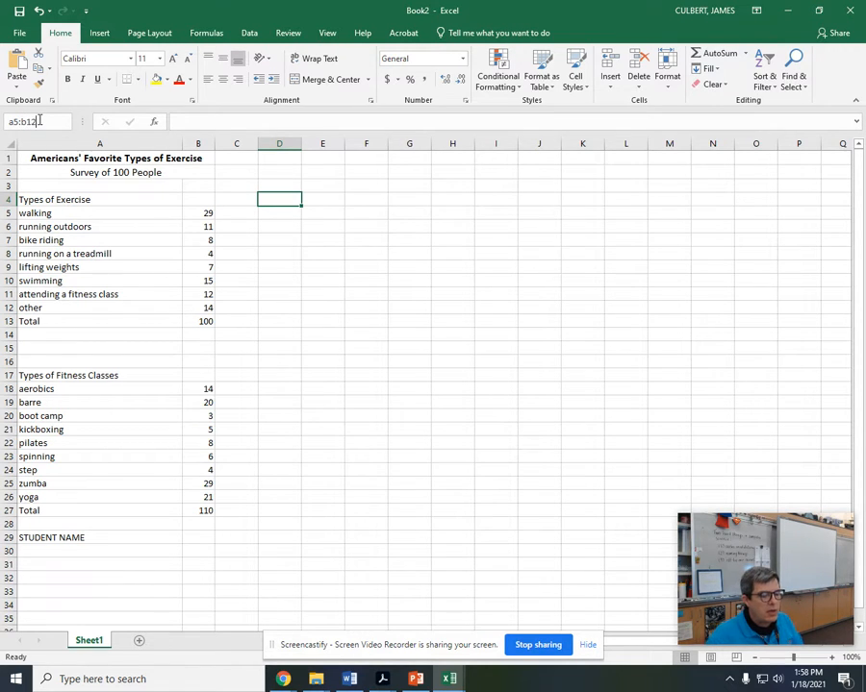
pyautogui.press('Return')
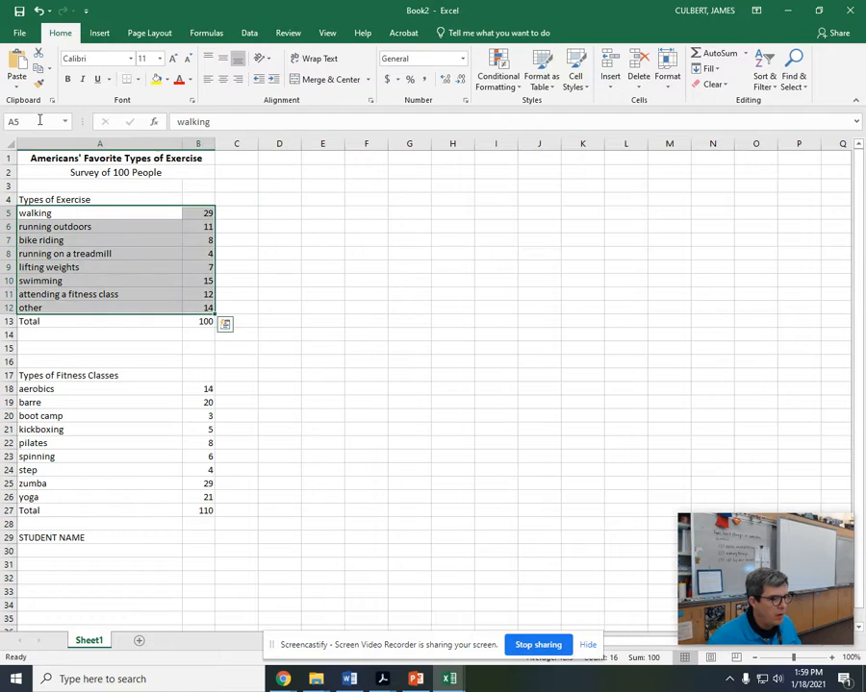
pyautogui.click(95, 36)
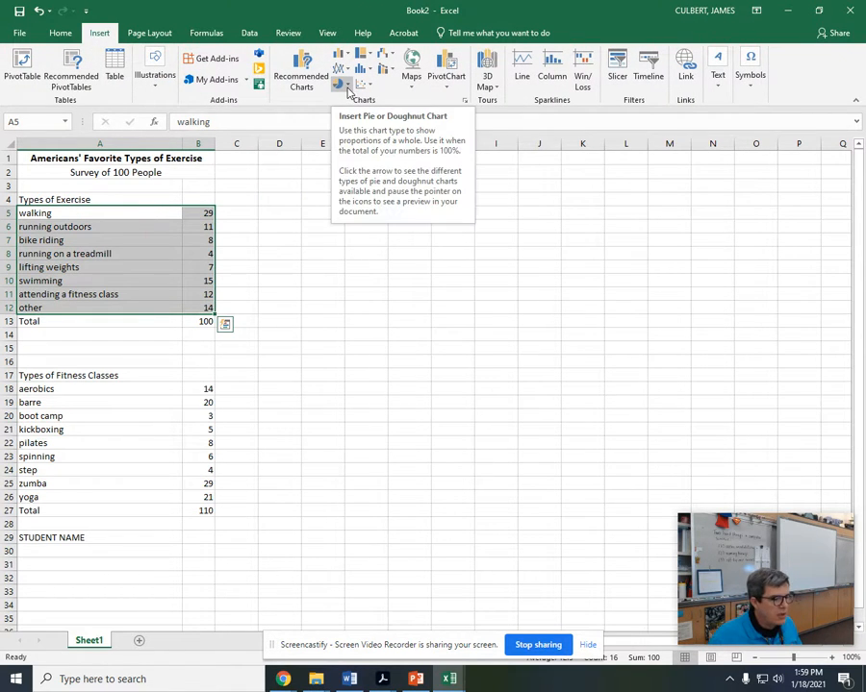
pyautogui.click(348, 91)
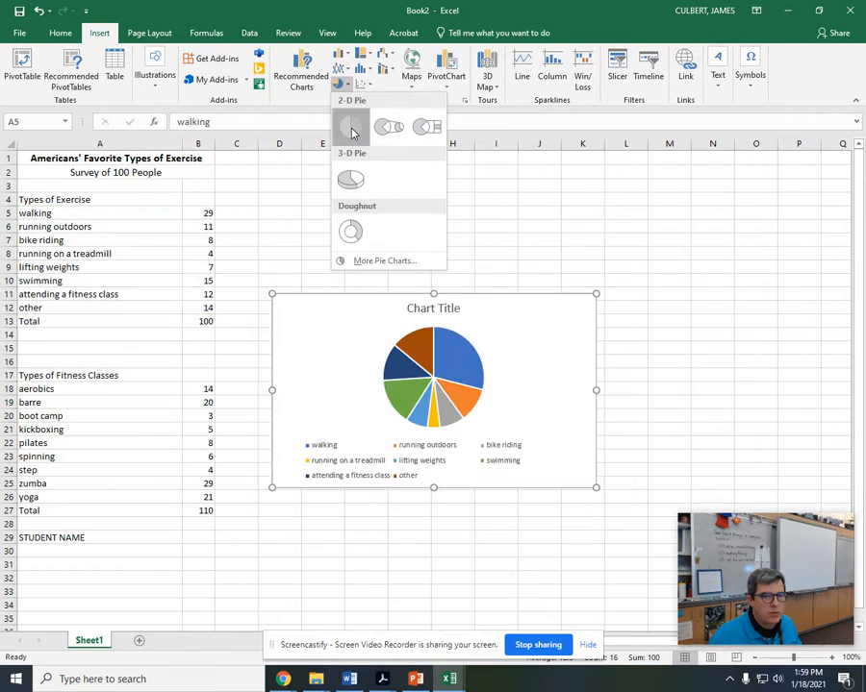
pyautogui.click(350, 126)
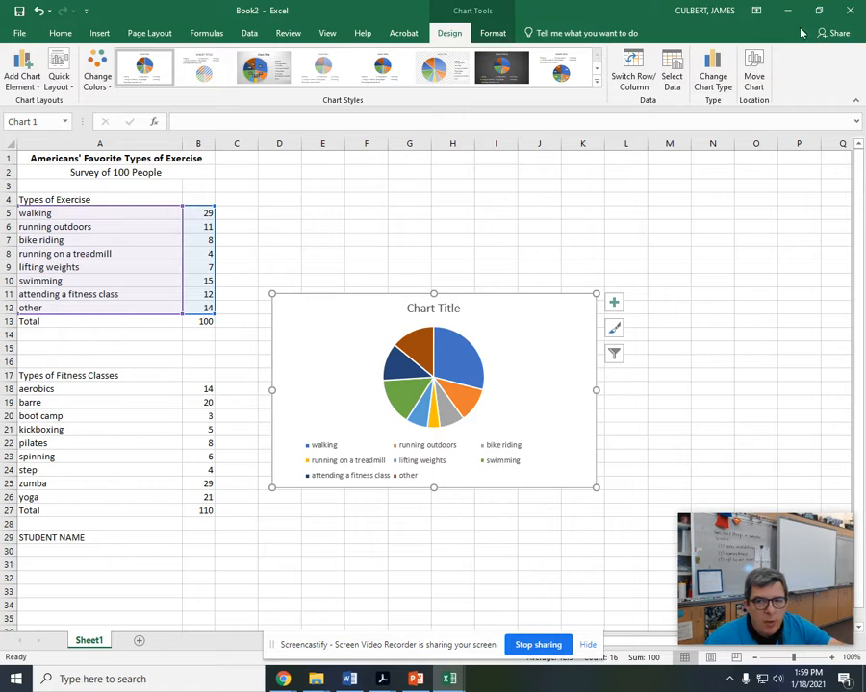
# Step: Move the pie chart from the worksheet to its own new sheet
pyautogui.click(753, 77)
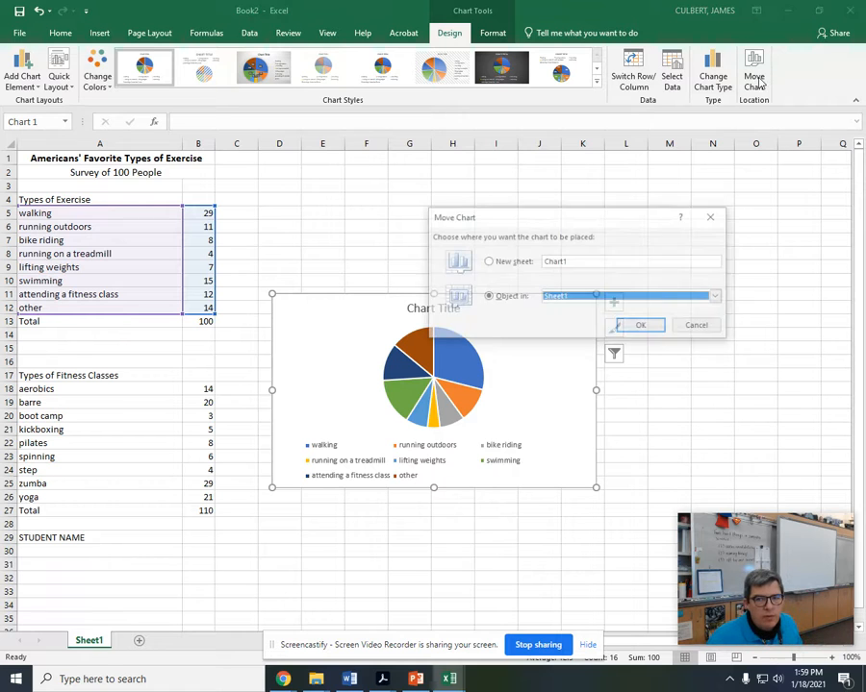
pyautogui.click(488, 262)
pyautogui.click(642, 326)
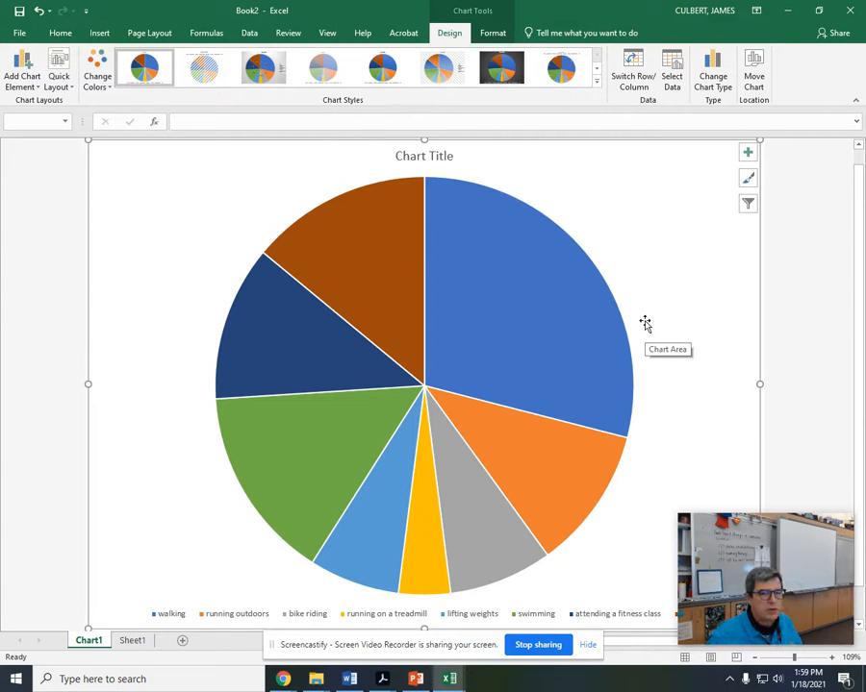
# Step: Replace the placeholder chart title with "Types of Exercise"
pyautogui.click(420, 157)
pyautogui.doubleClick(421, 157)
pyautogui.click(371, 157)
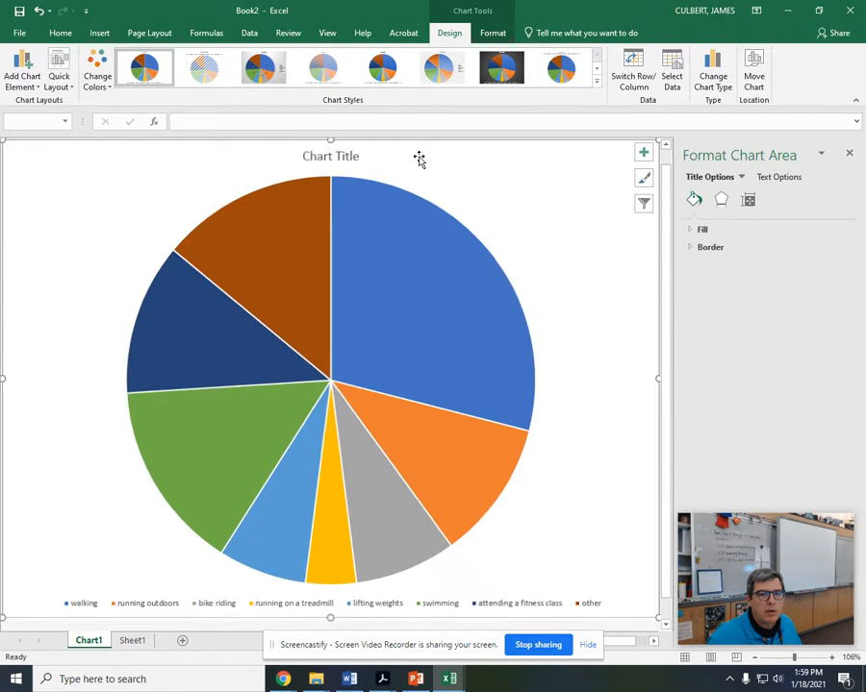
pyautogui.click(342, 155)
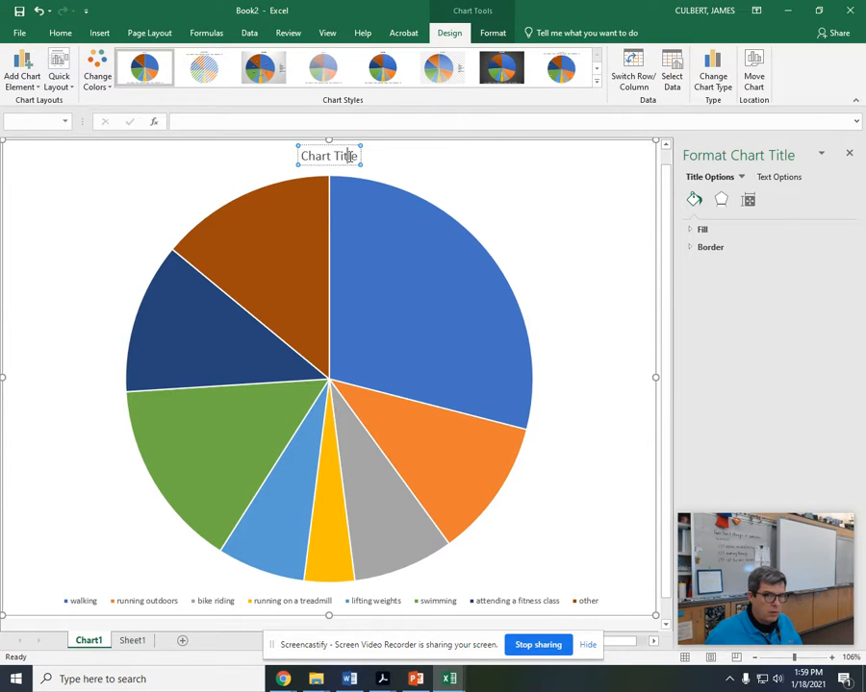
pyautogui.tripleClick(351, 155)
pyautogui.write('Typ')
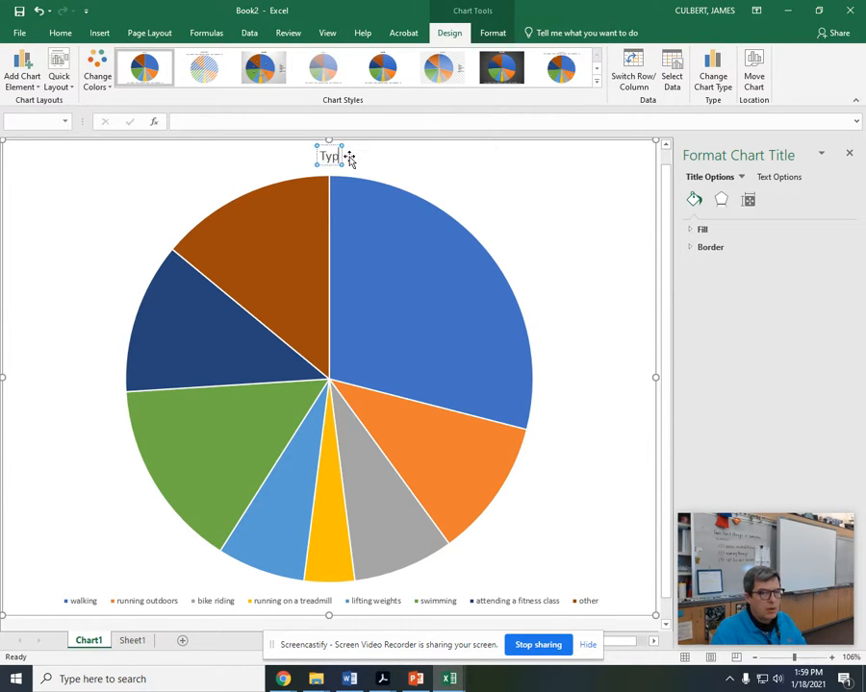
pyautogui.write('es of Exercise')
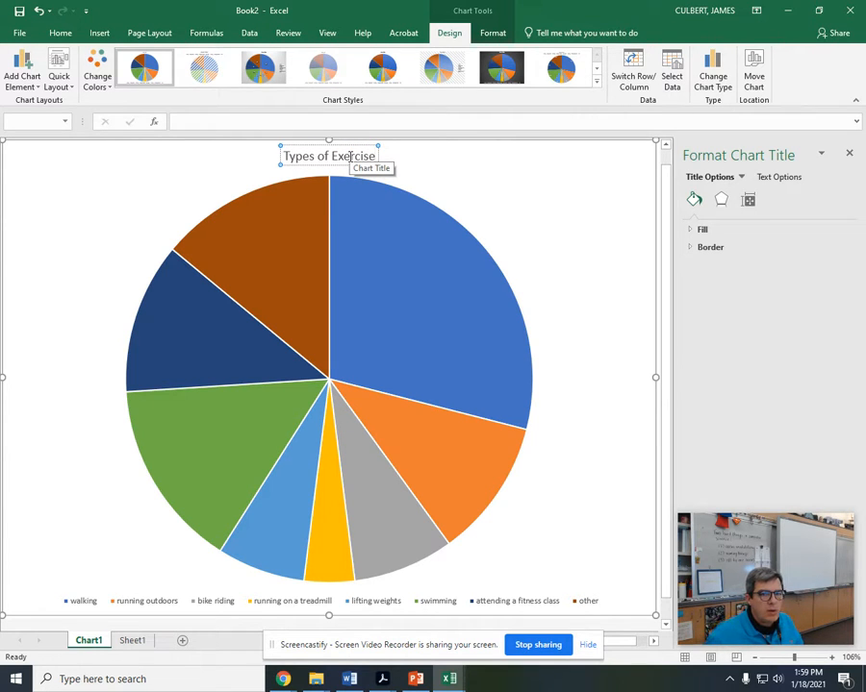
# Step: Set the font size of the chart title to 32
pyautogui.click(58, 35)
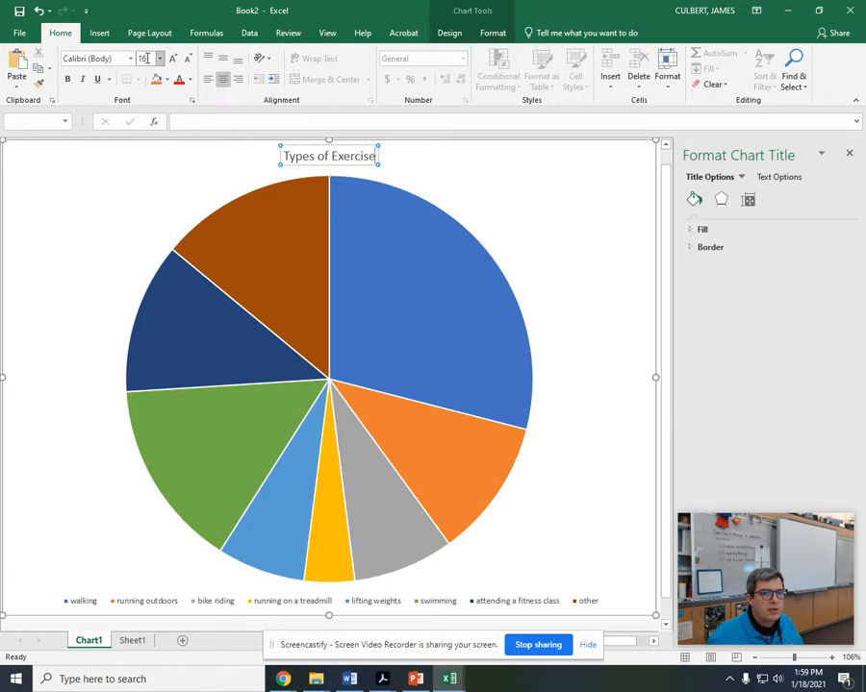
pyautogui.write('32')
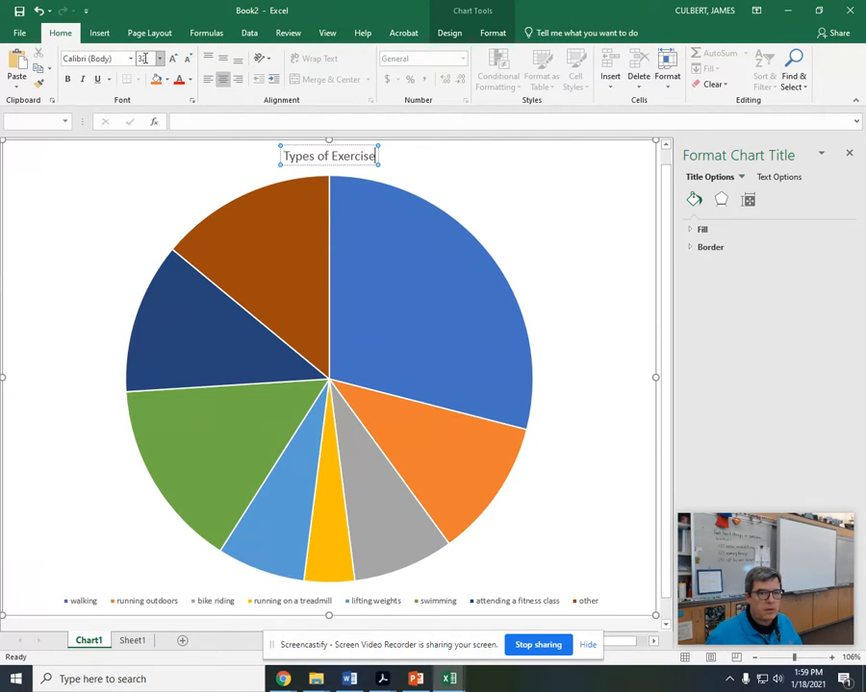
pyautogui.click(289, 174)
pyautogui.click(294, 155)
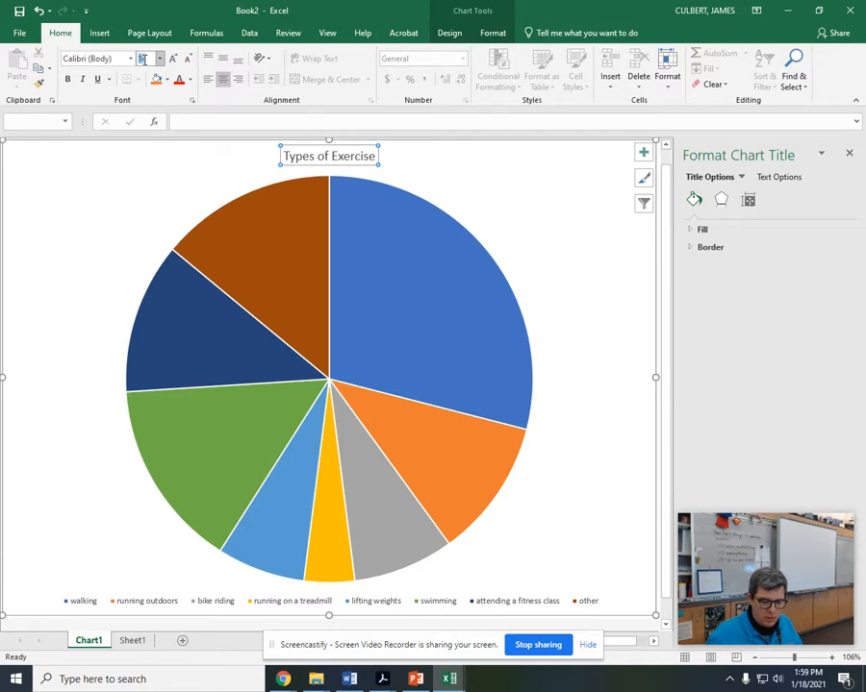
pyautogui.write('32')
pyautogui.press('Return')
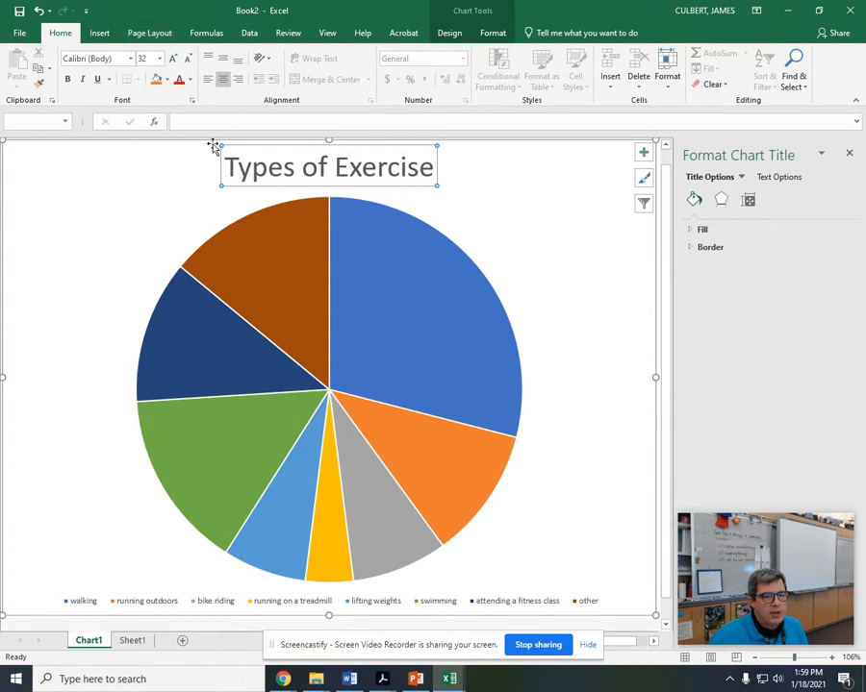
pyautogui.click(132, 187)
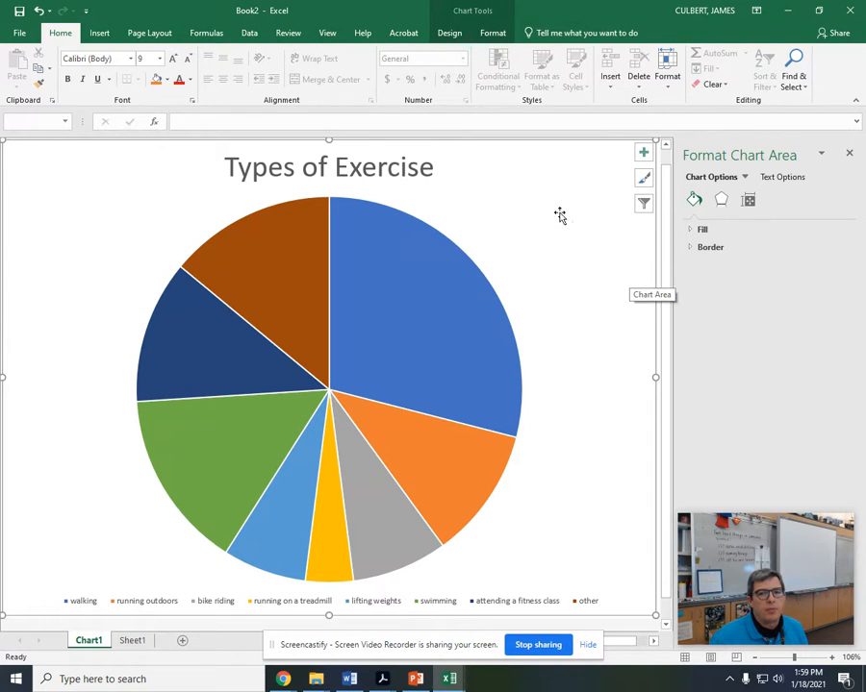
# Step: Add data labels to the pie chart in the Outside End position
pyautogui.click(460, 19)
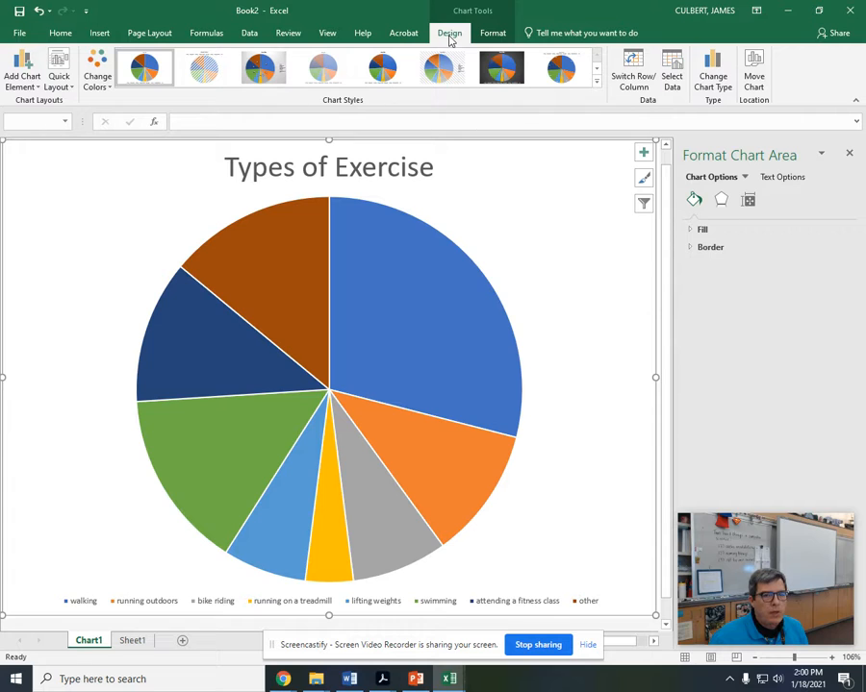
pyautogui.click(21, 75)
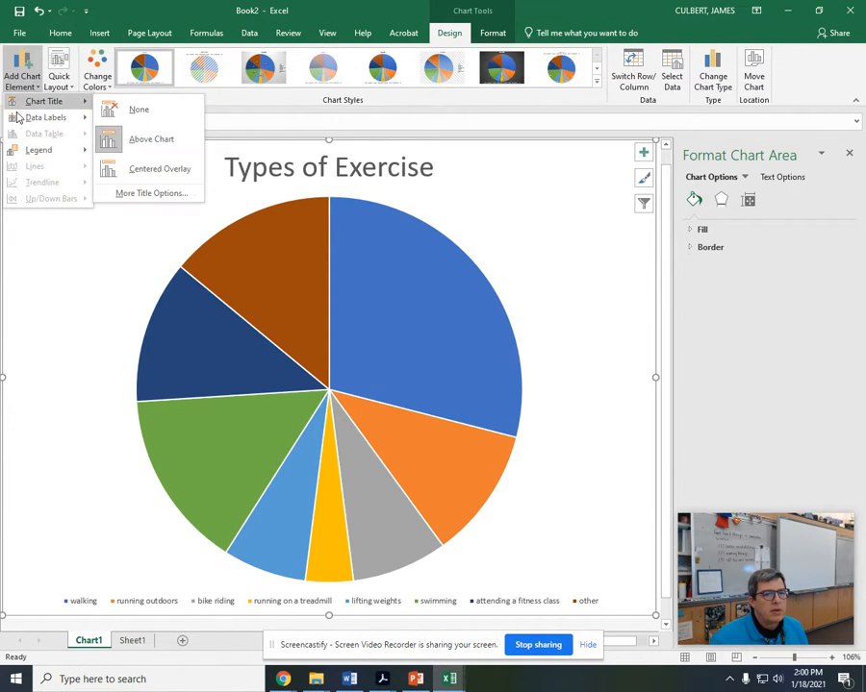
pyautogui.moveTo(10, 123)
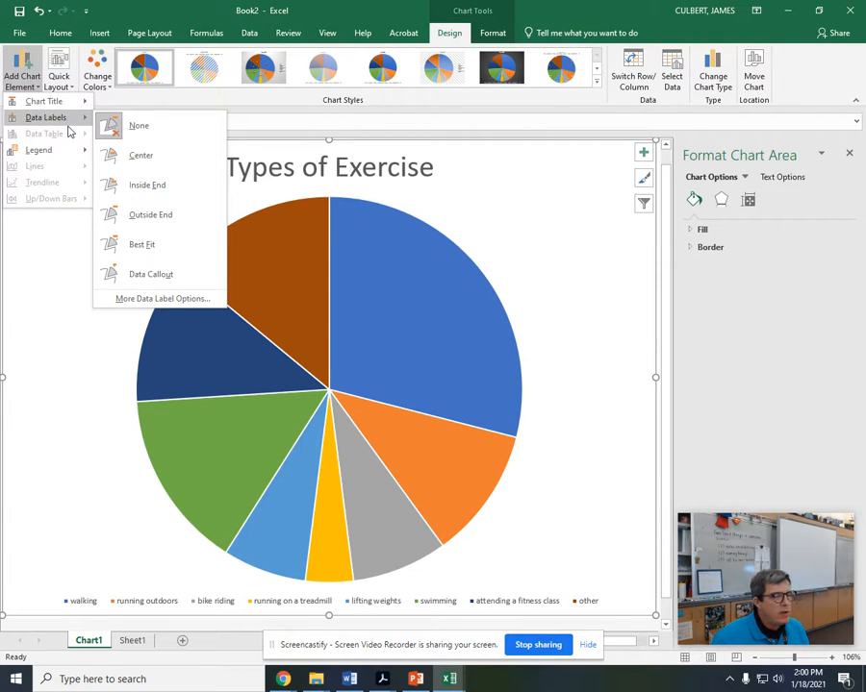
pyautogui.click(129, 213)
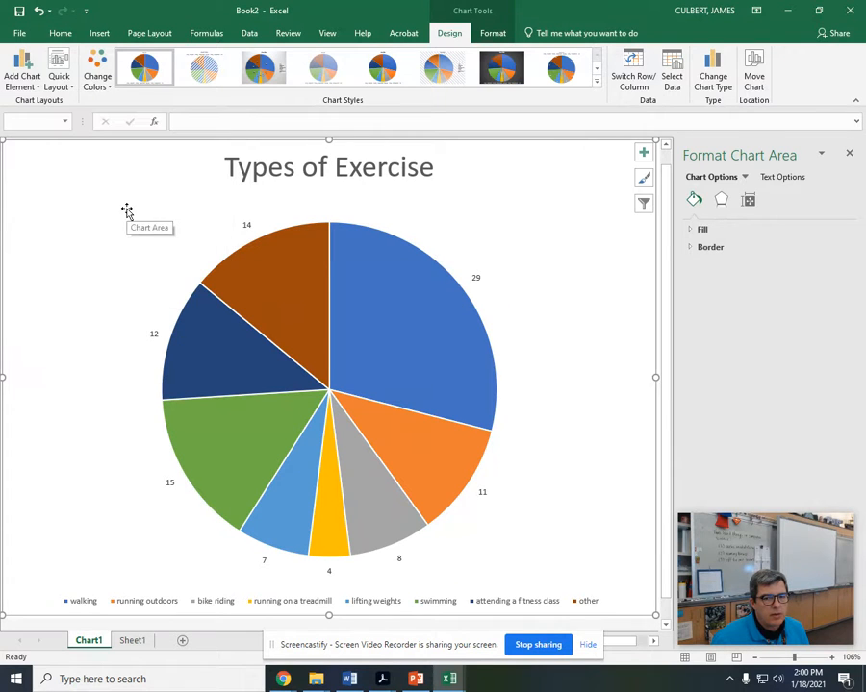
# Step: Select the pie chart's data labels and look through their formatting settings for the options controlling label content
pyautogui.click(245, 226)
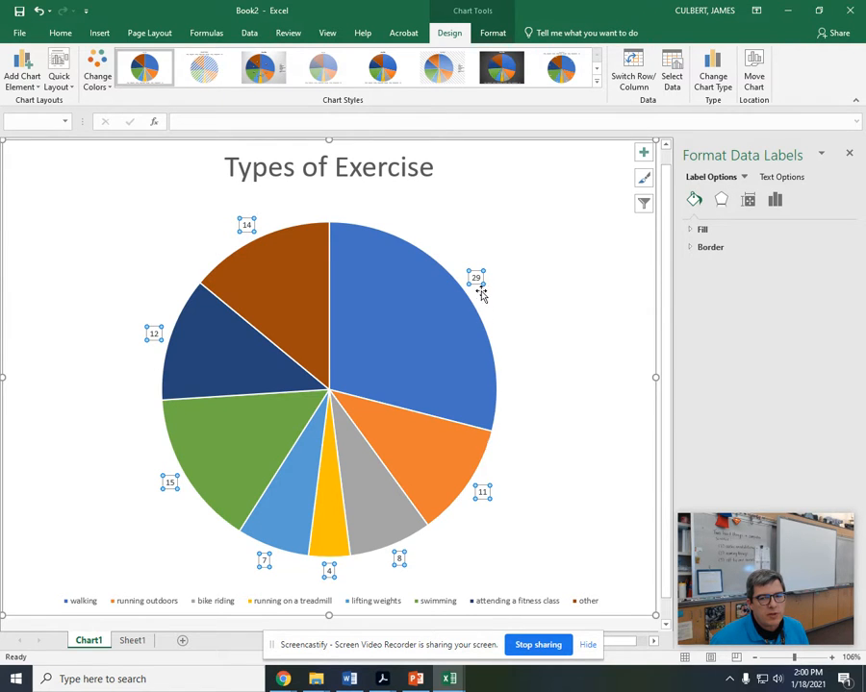
pyautogui.moveTo(787, 535); pyautogui.dragTo(784, 471)
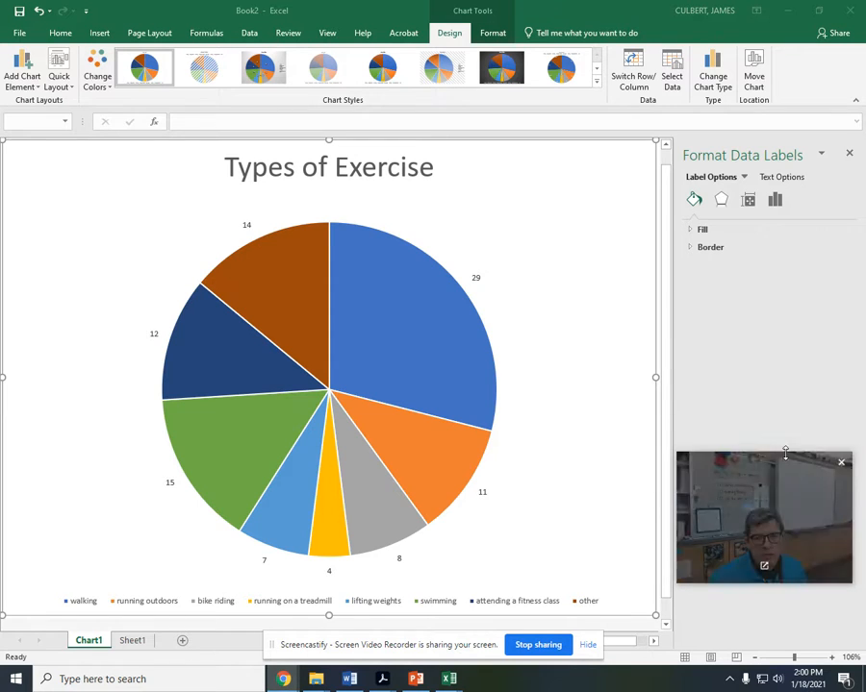
pyautogui.click(781, 178)
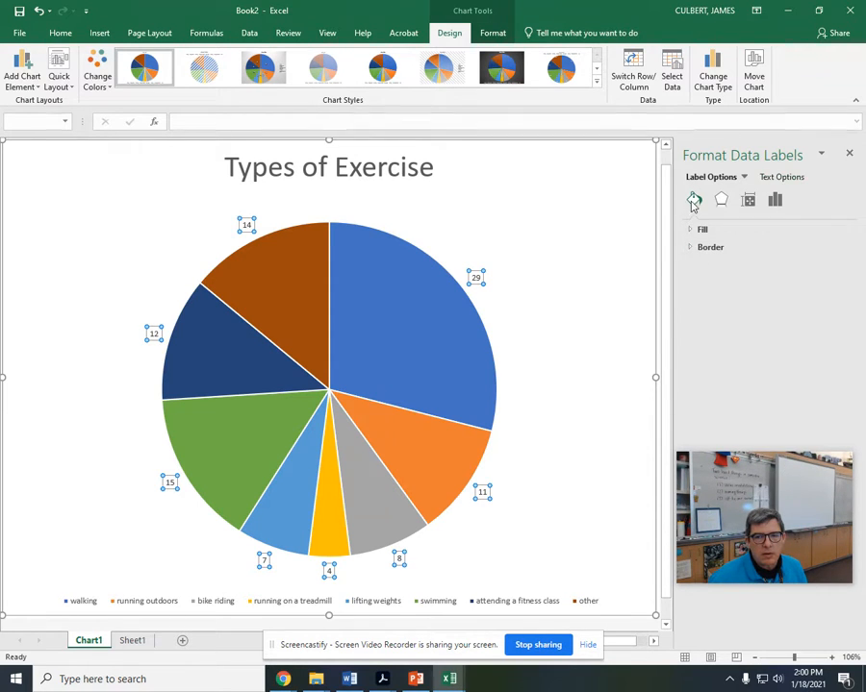
pyautogui.click(750, 202)
pyautogui.click(775, 202)
pyautogui.click(721, 202)
pyautogui.click(774, 204)
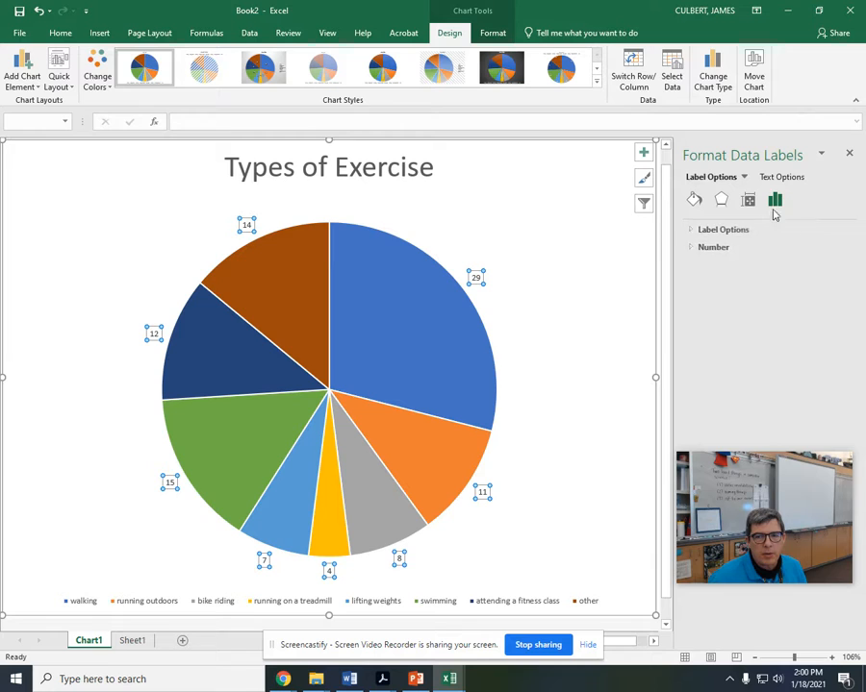
pyautogui.click(691, 249)
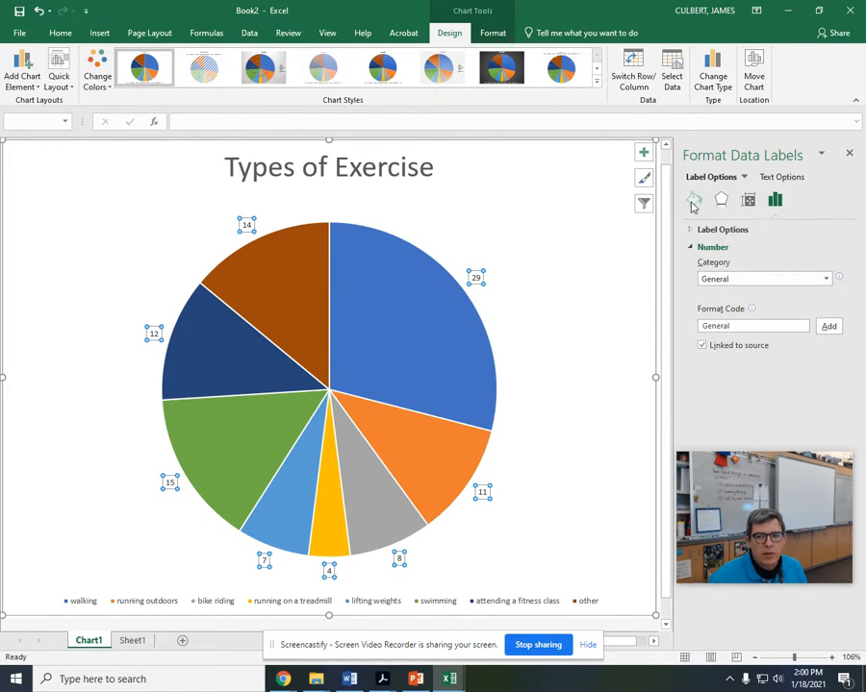
pyautogui.click(693, 204)
pyautogui.click(722, 201)
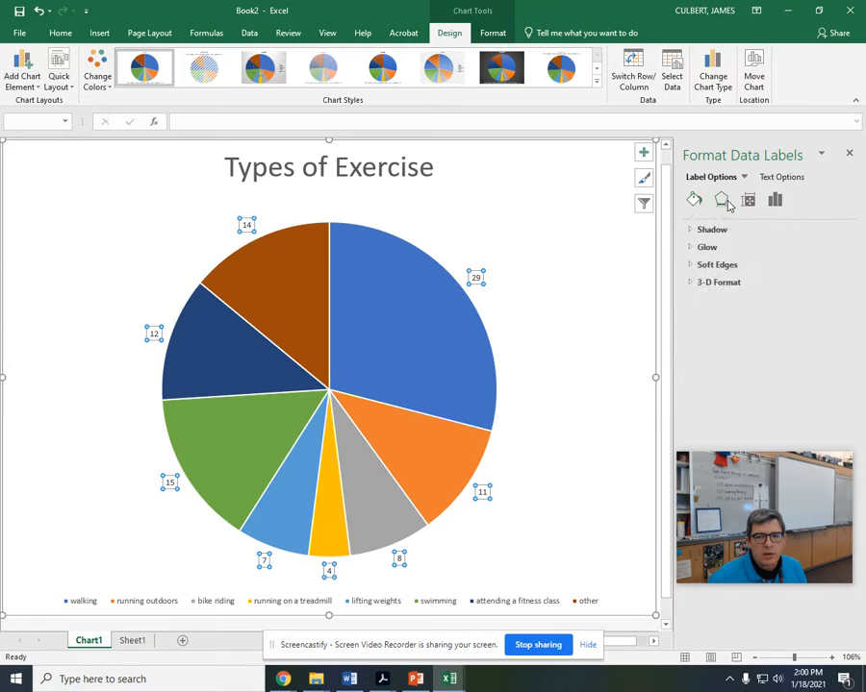
pyautogui.click(750, 200)
pyautogui.click(774, 200)
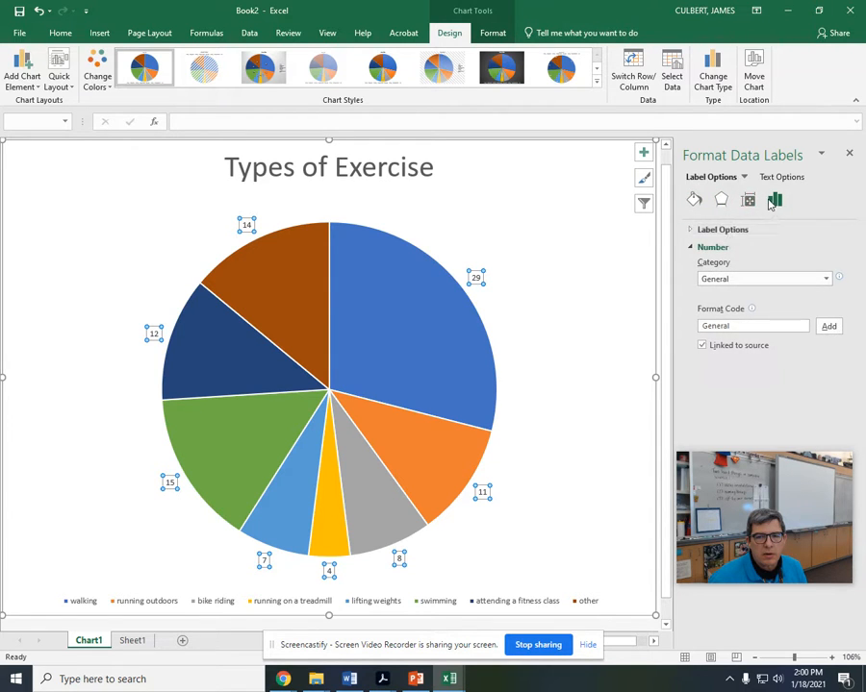
# Step: Make the data labels show the percentage instead of the value
pyautogui.click(691, 231)
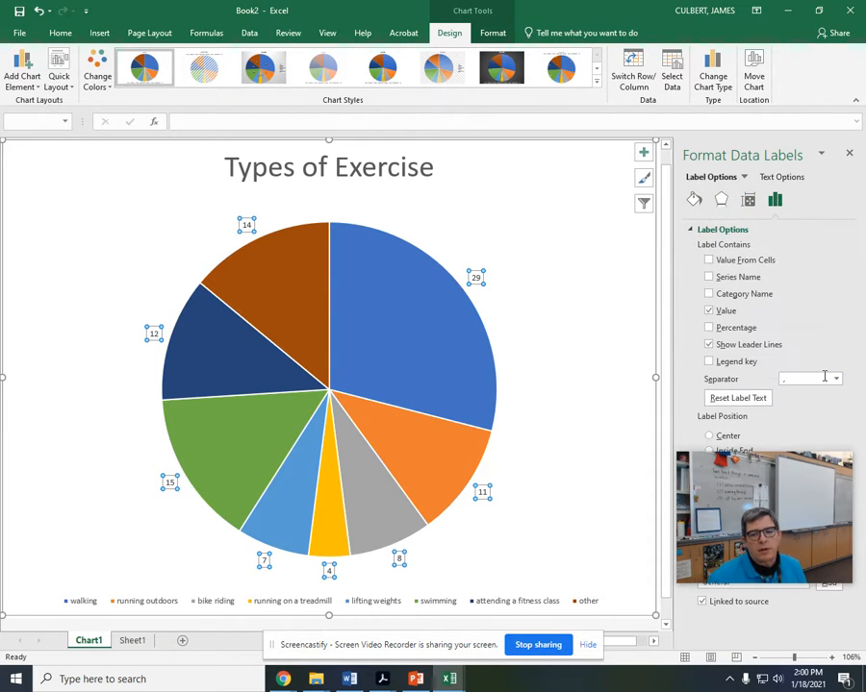
pyautogui.moveTo(798, 495); pyautogui.dragTo(110, 475)
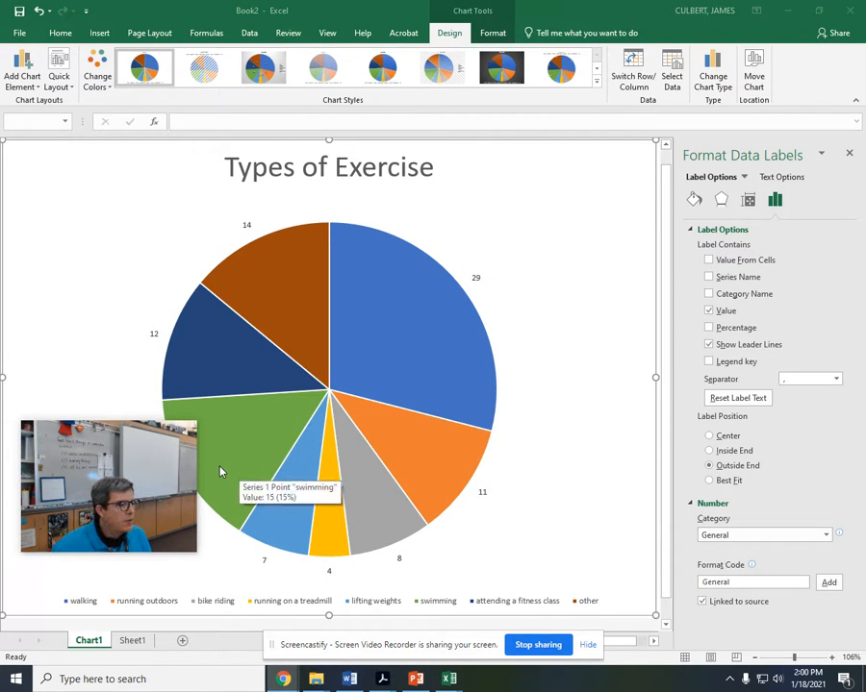
pyautogui.click(710, 327)
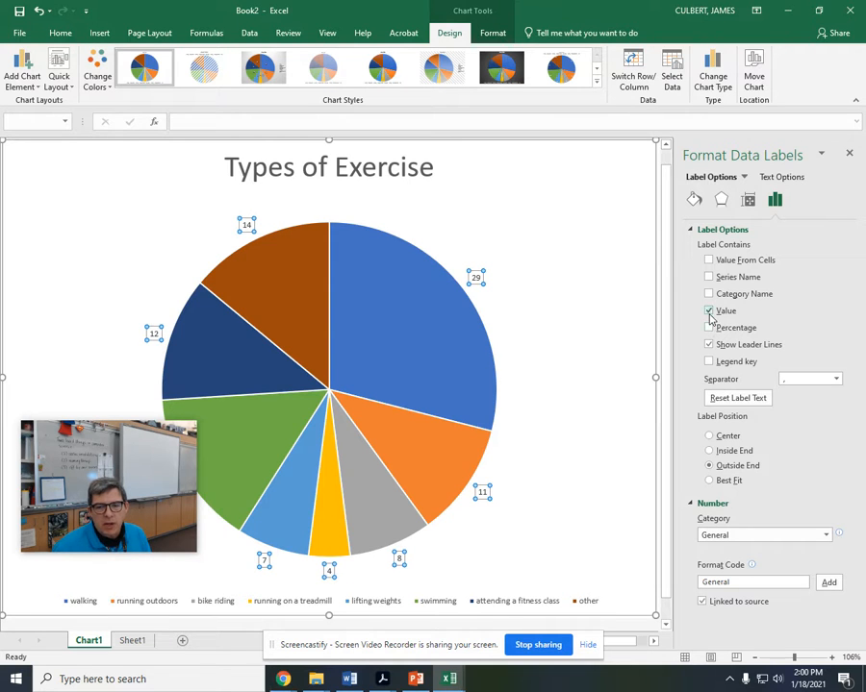
pyautogui.click(709, 311)
pyautogui.click(708, 312)
pyautogui.click(708, 311)
pyautogui.click(708, 328)
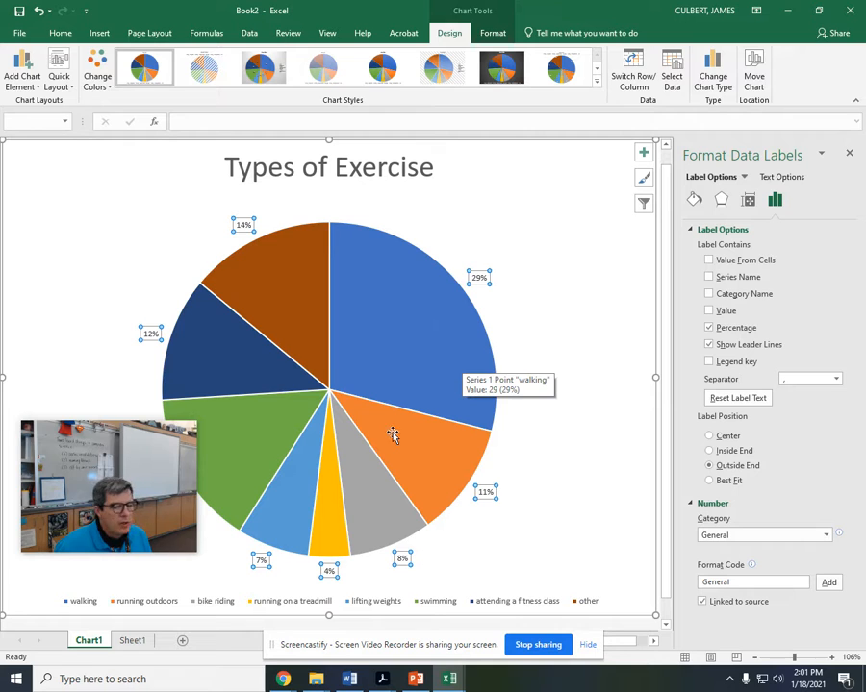
# Step: Place the legend at the right of the pie chart and set its font size to 16
pyautogui.click(452, 604)
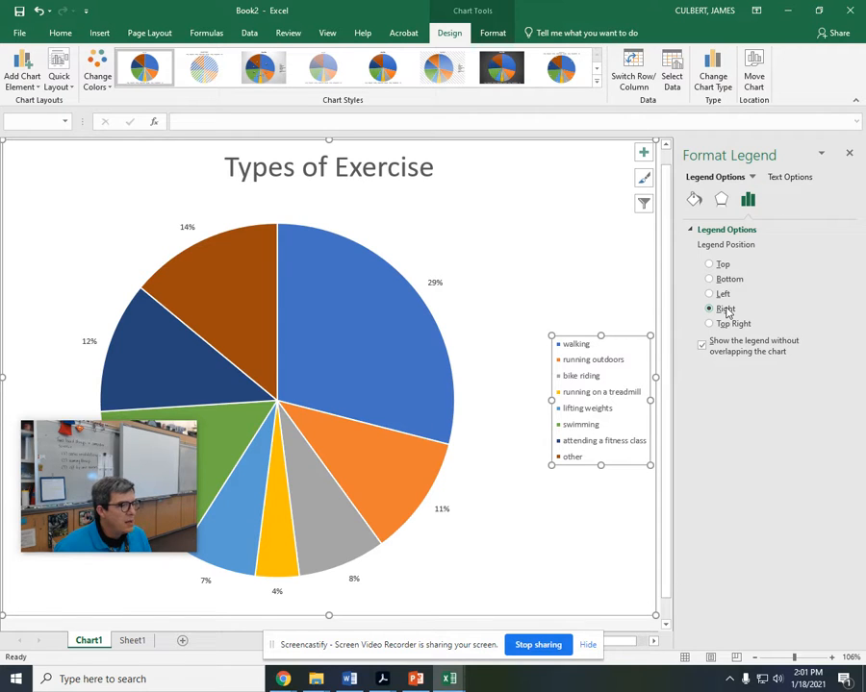
pyautogui.click(59, 32)
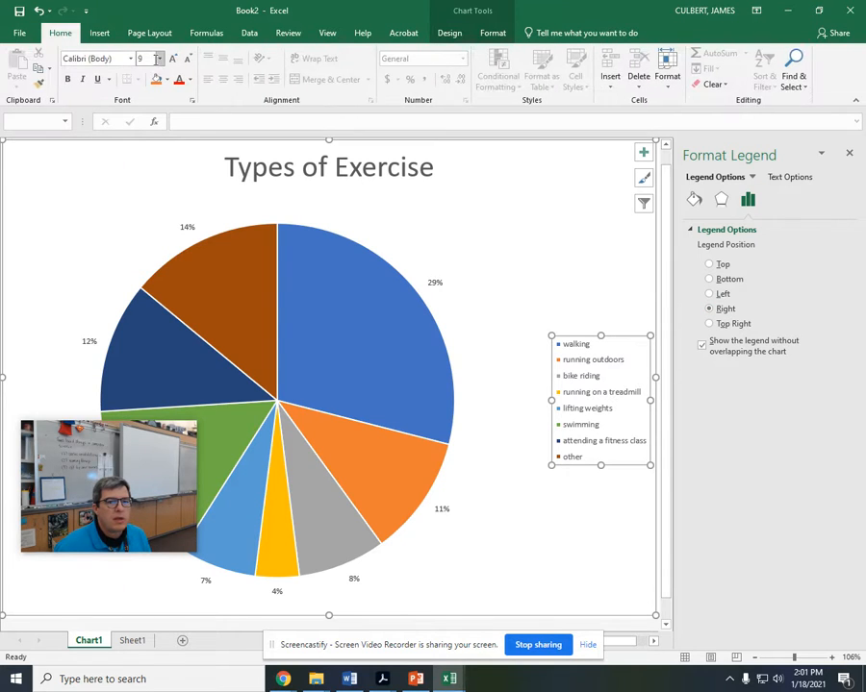
pyautogui.click(146, 59)
pyautogui.write('1')
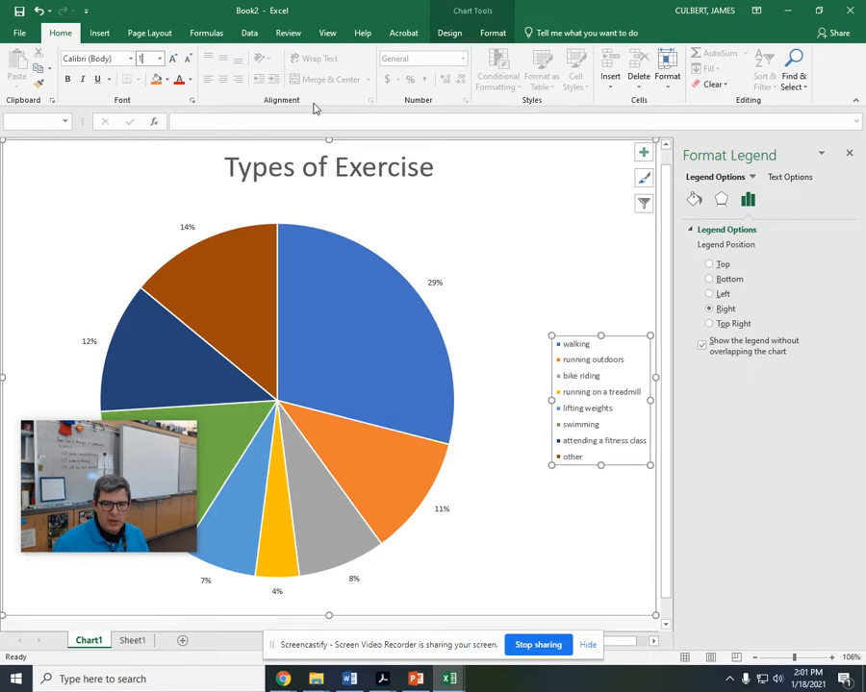
pyautogui.write('6')
pyautogui.press('Return')
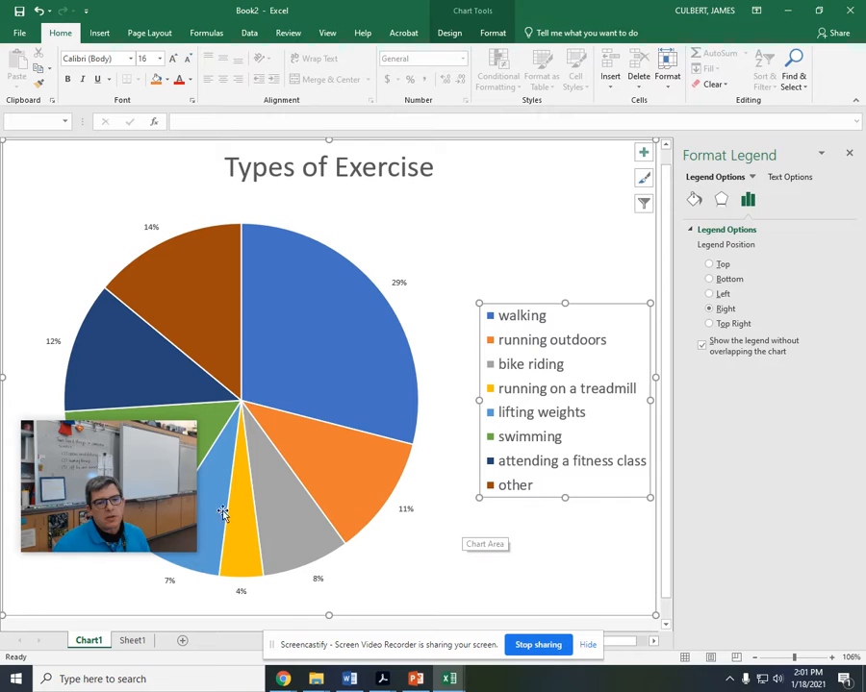
# Step: Select the entire pie data series in the chart
pyautogui.moveTo(116, 496); pyautogui.dragTo(113, 550)
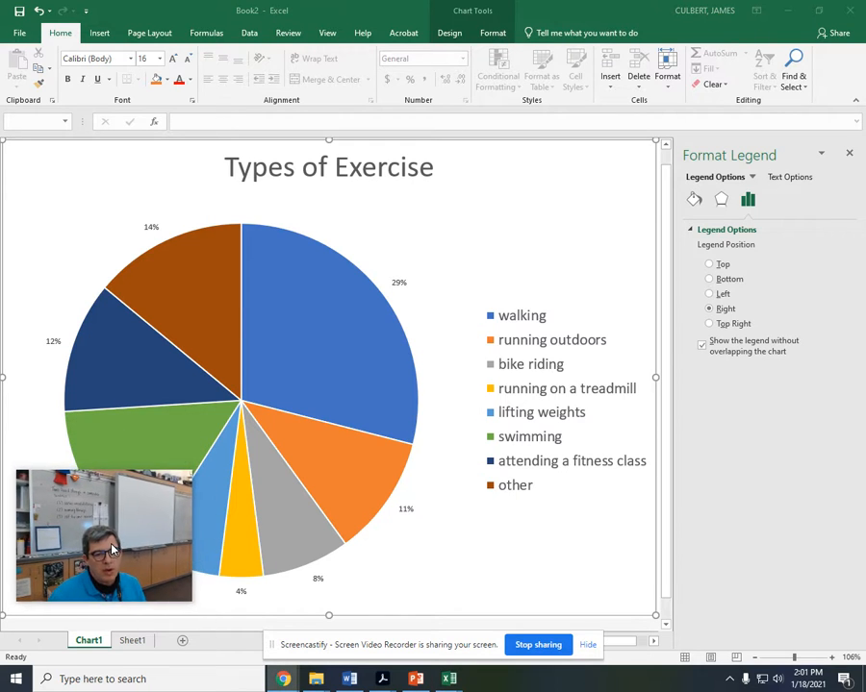
pyautogui.click(329, 377)
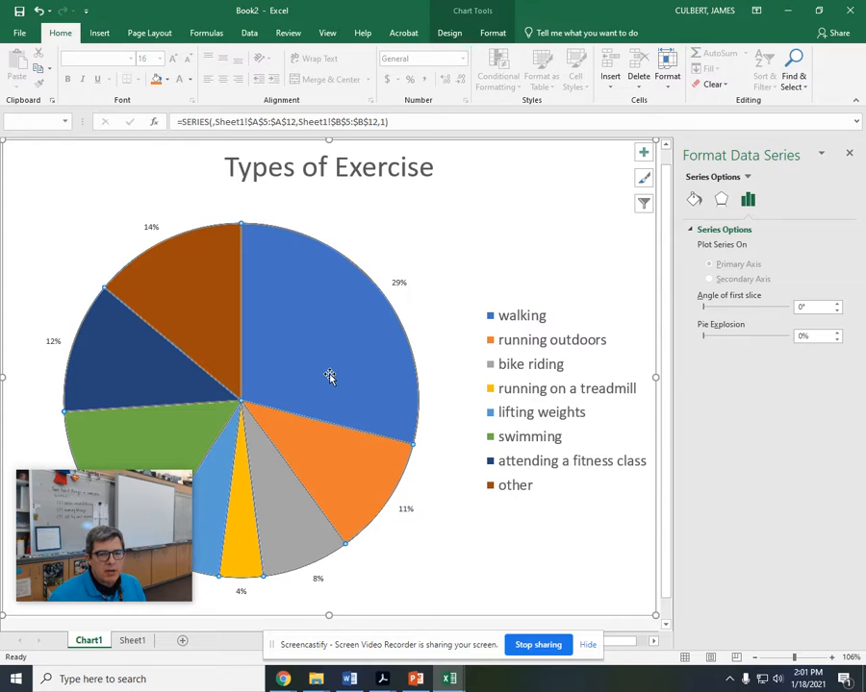